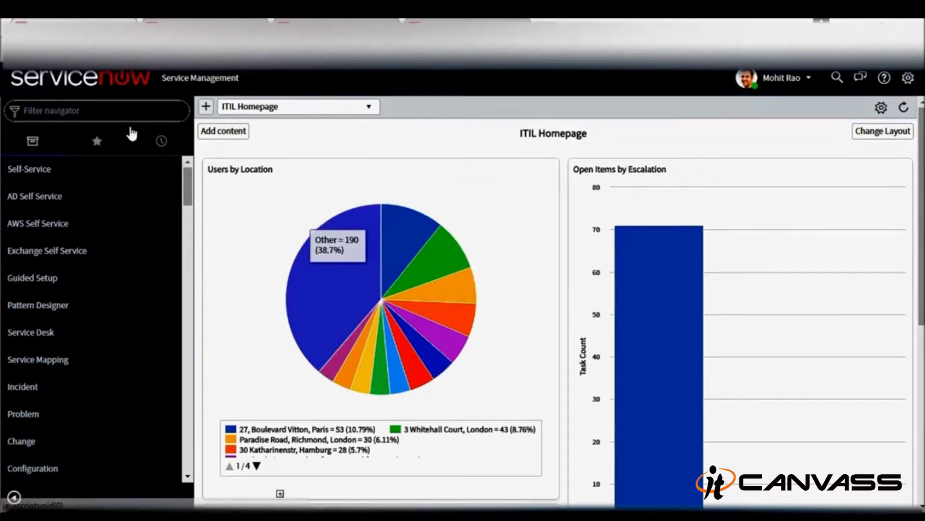
- Filter the navigator for Reports and open Reports > View / Run
left_click(116, 113)
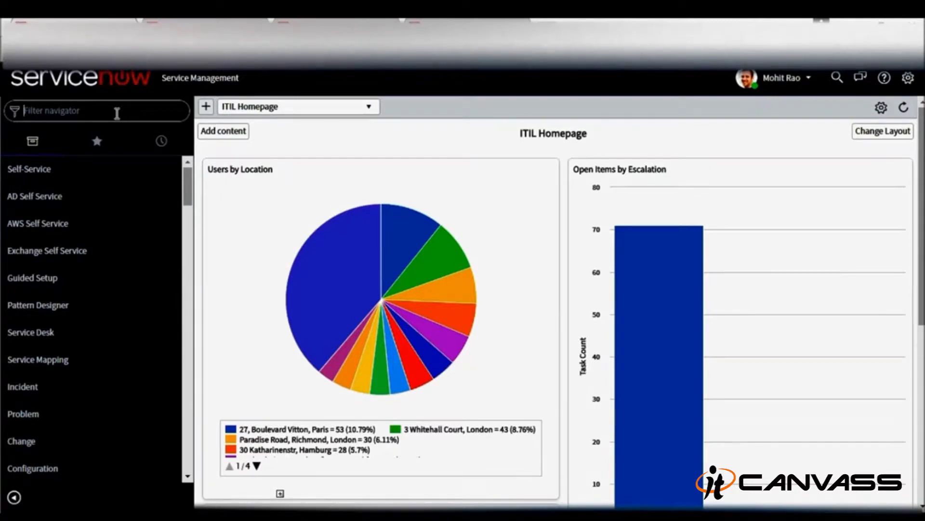
type("R")
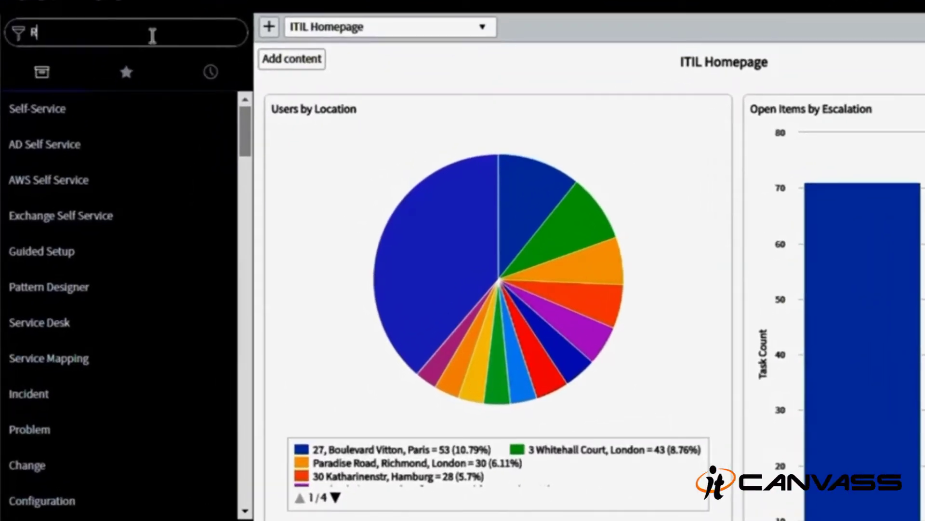
type("eport")
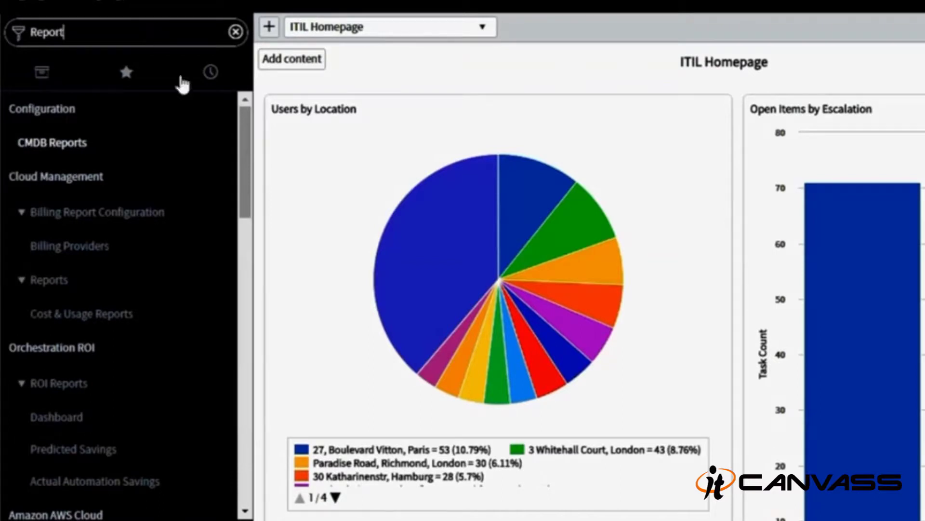
type("s")
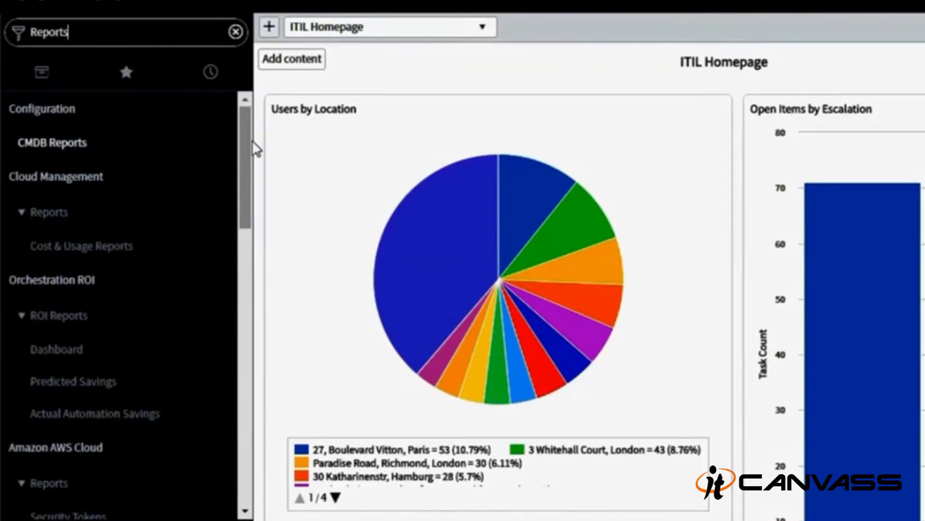
left_click_drag(244, 144, 241, 311)
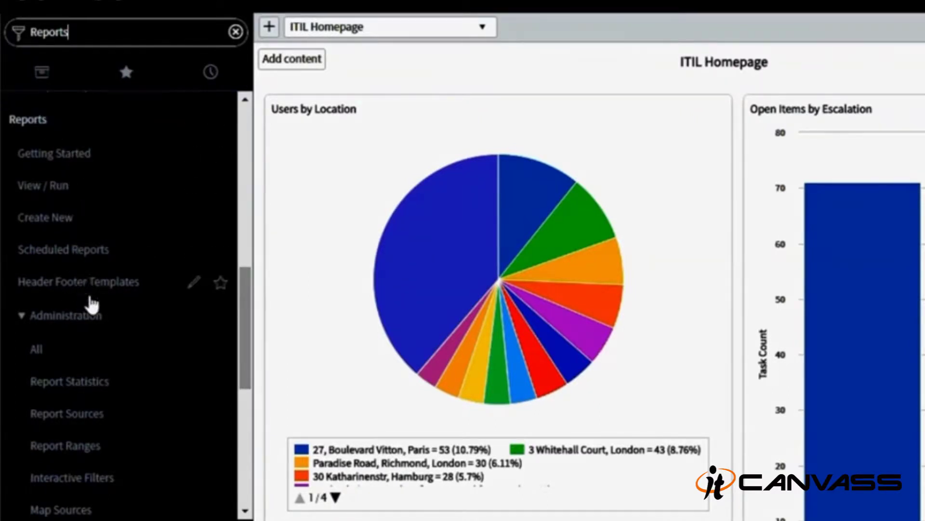
left_click(22, 319)
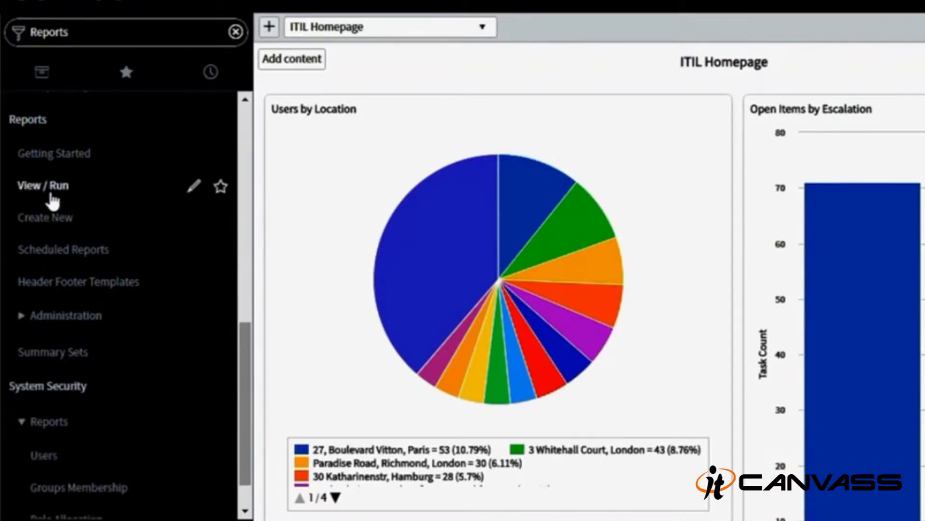
left_click(52, 192)
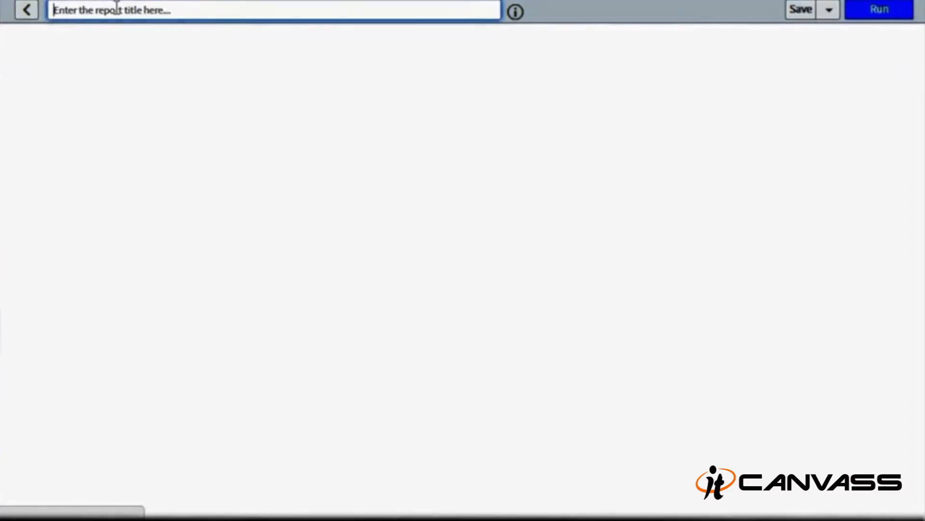
- Title the new report 'Demo report' and keep Problem [problem] as its data table
type("De")
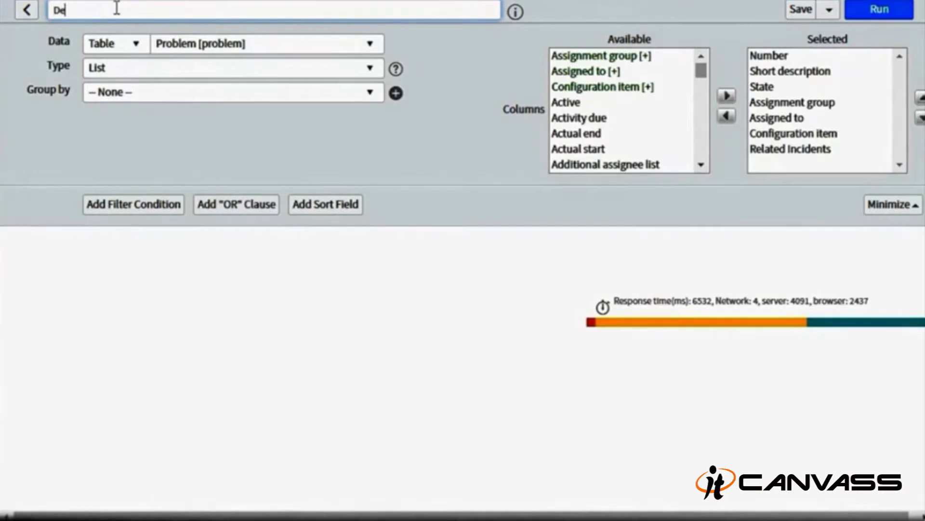
type("mo report")
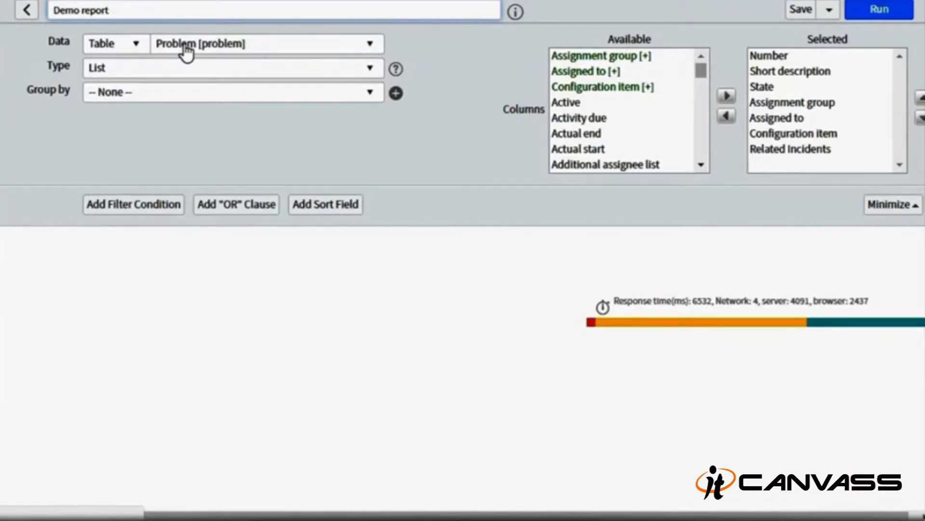
left_click(186, 51)
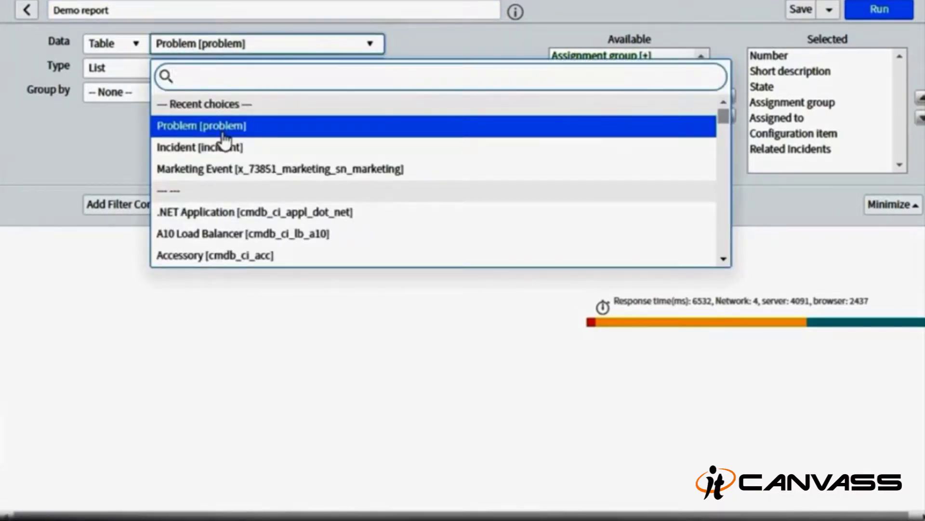
left_click(223, 134)
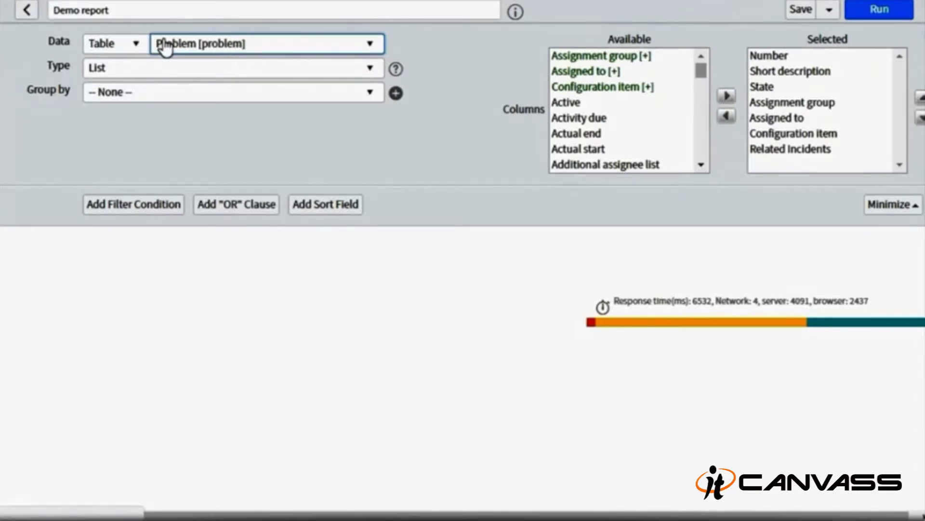
left_click(178, 69)
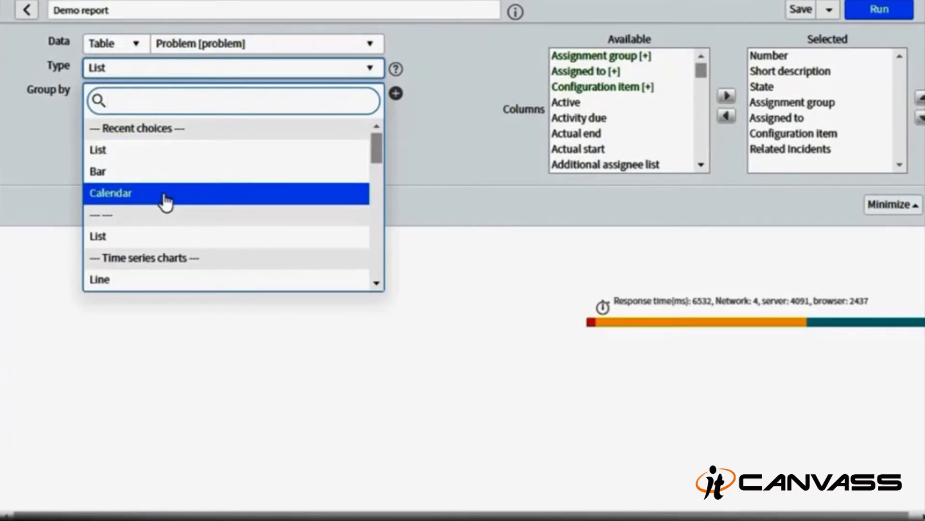
- Make Demo report a Bar chart grouped by Problem state with Count aggregation
left_click(160, 173)
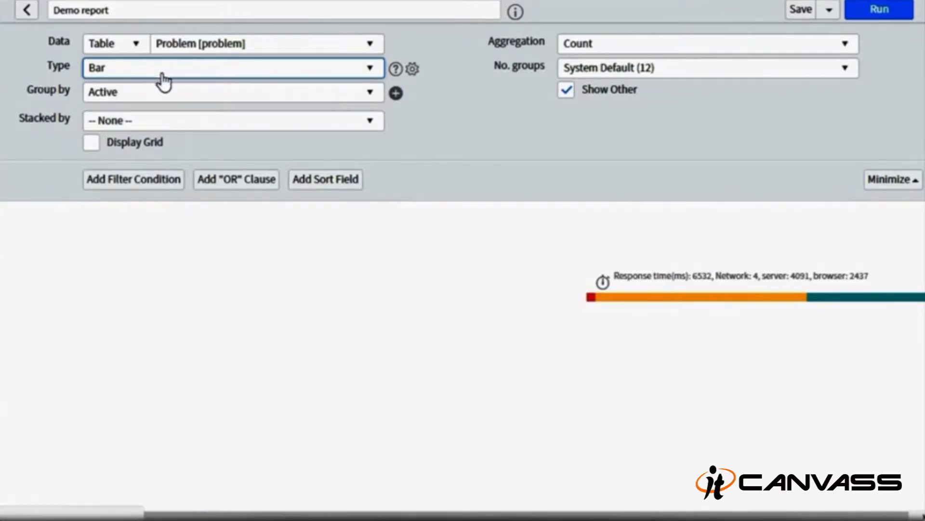
left_click(178, 92)
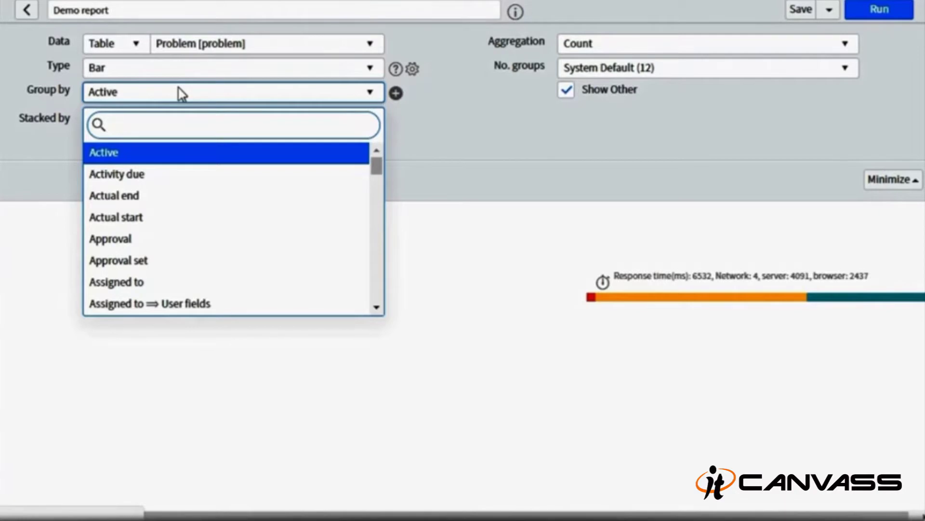
type("pr")
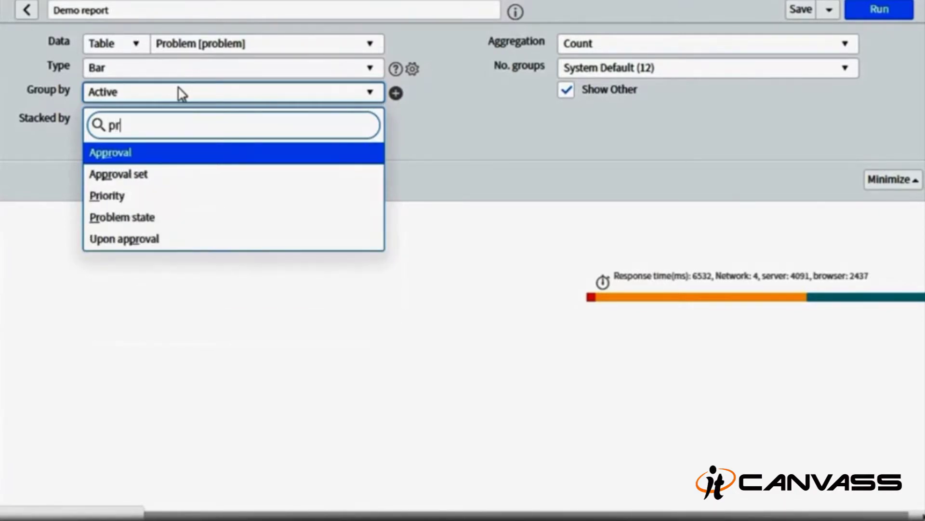
key("Down")
key("Down")
key("Down")
key("Return")
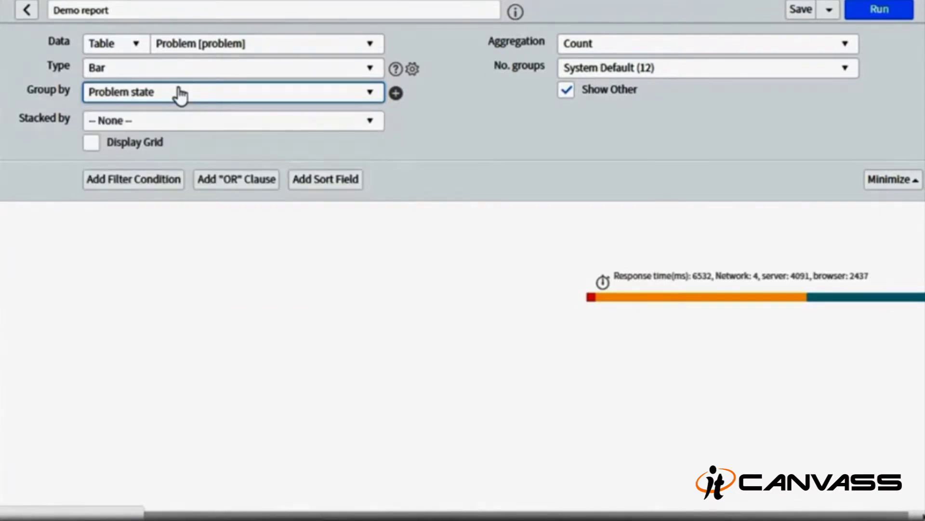
left_click(619, 44)
left_click(601, 103)
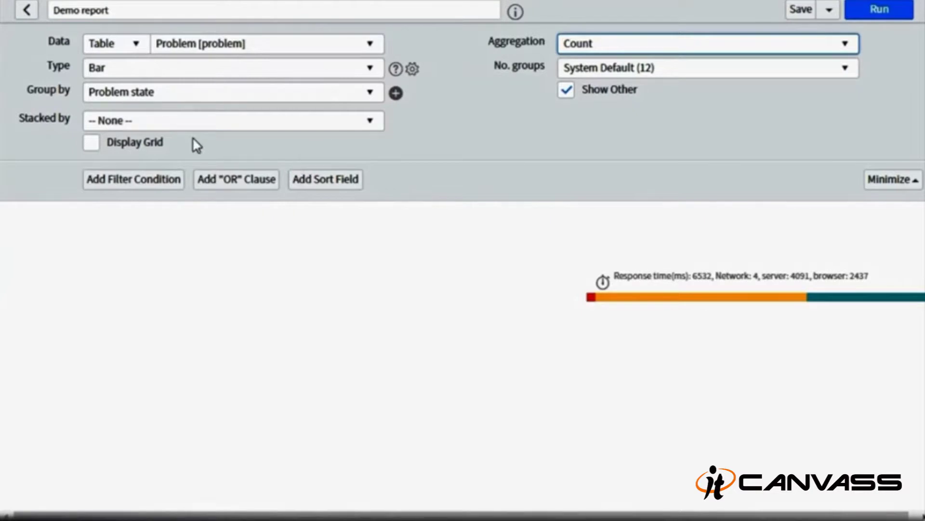
- Display the chart grid and add an Assignment group filter condition
left_click(96, 147)
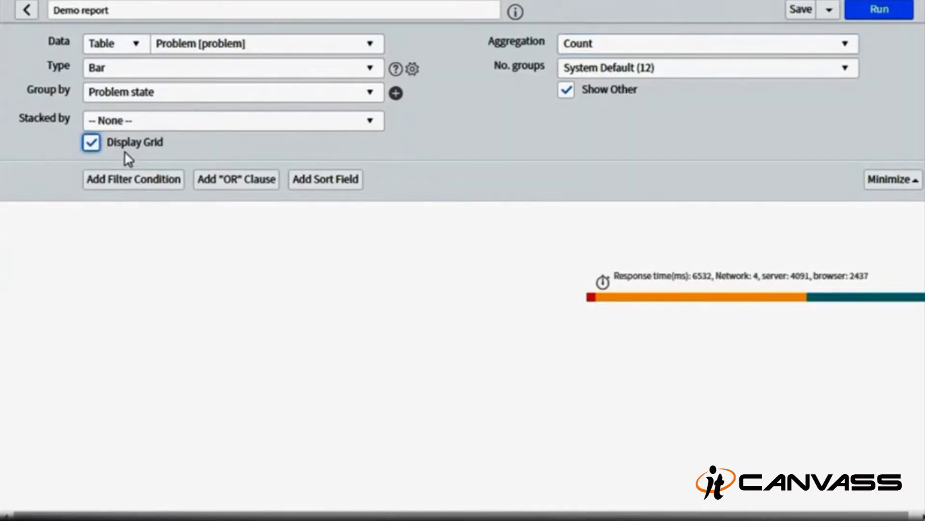
left_click(146, 185)
left_click(192, 216)
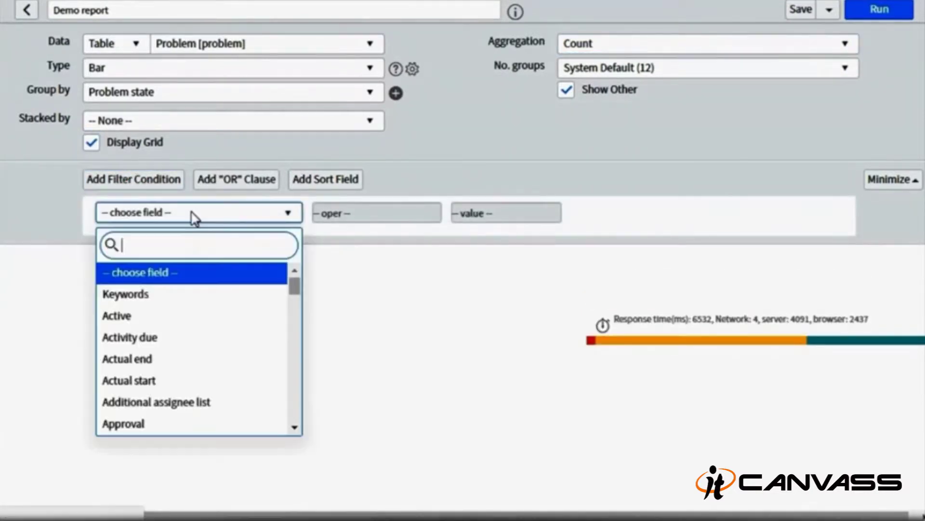
type("assig")
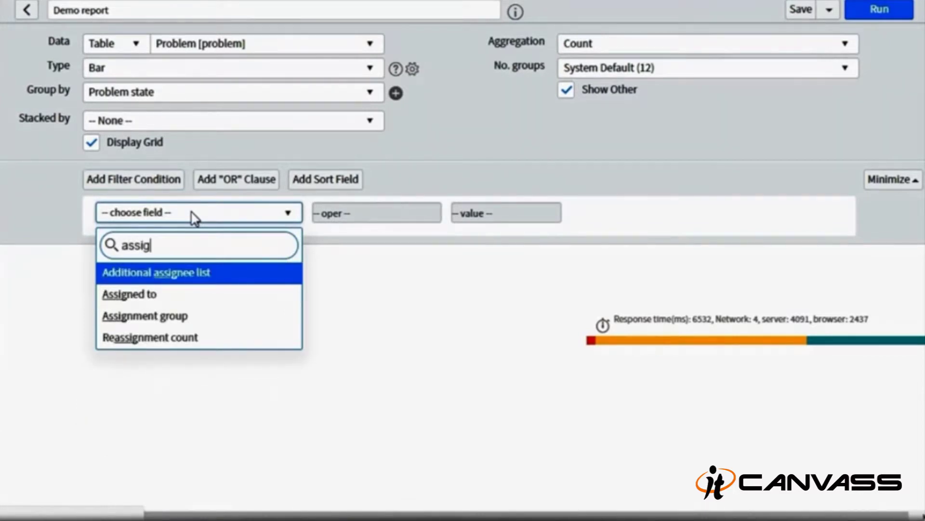
key("Down")
key("Down")
key("Return")
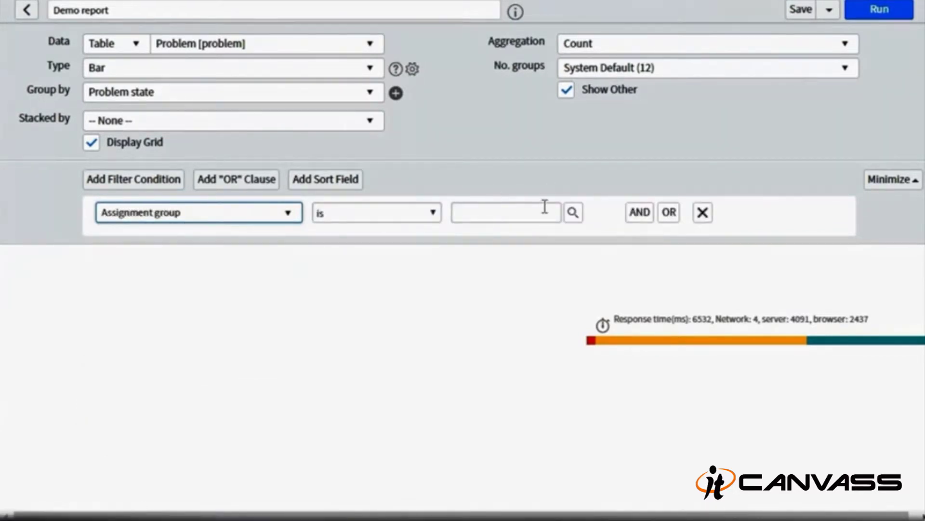
- Change the filter condition to Created on 2017-05-15
left_click(250, 218)
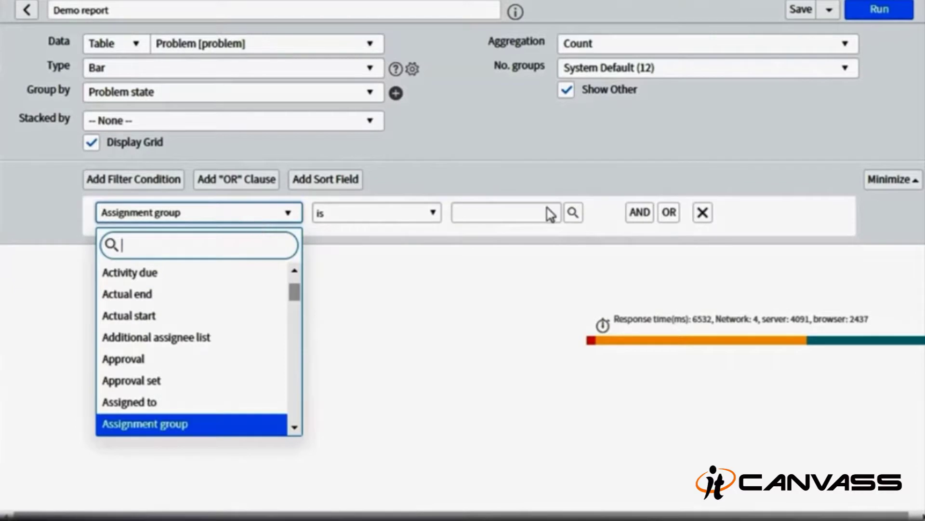
type("created")
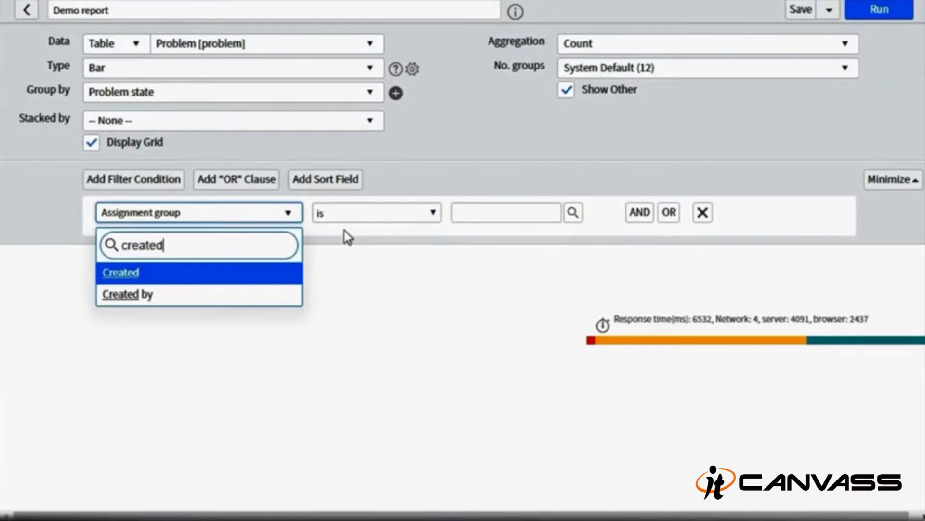
key("Return")
left_click(498, 212)
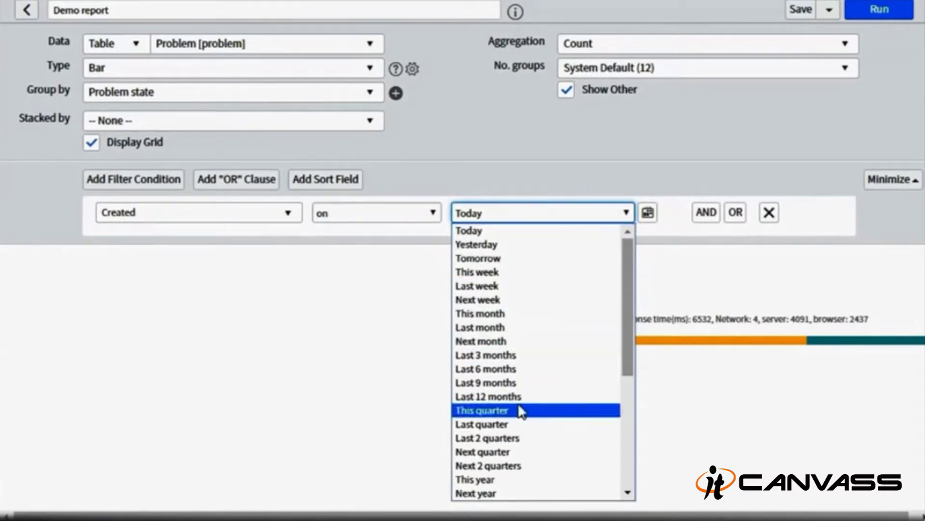
left_click(648, 213)
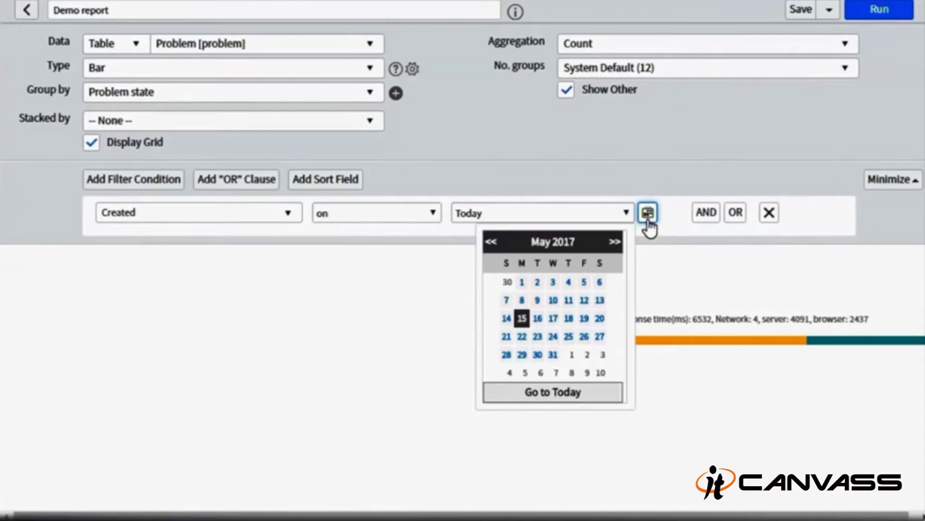
key("Return")
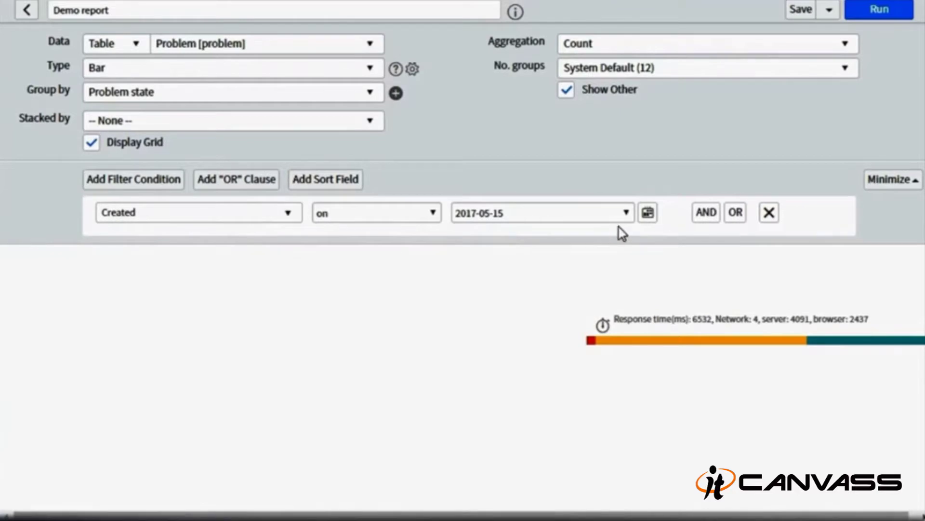
- Add AND and OR Assignment group conditions, then delete them and the Created 2017-05-15 row
left_click(706, 212)
left_click(267, 277)
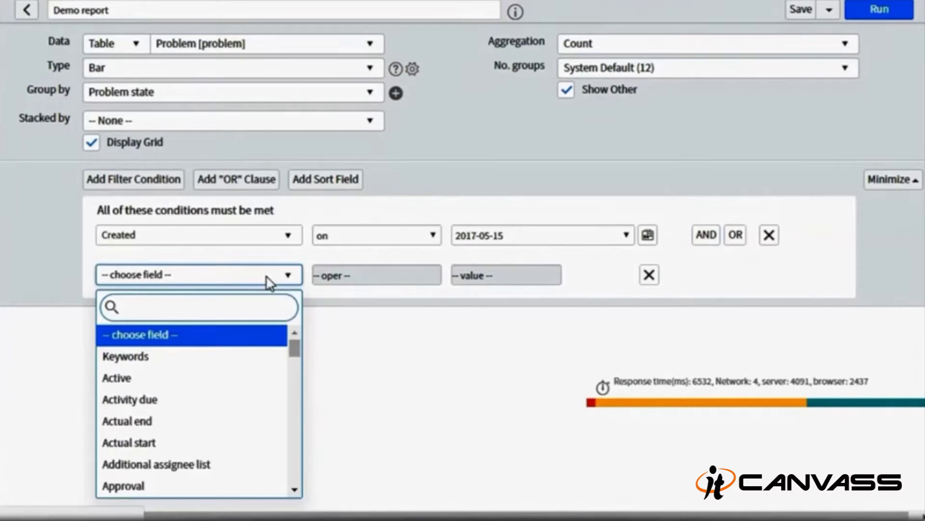
type("ass")
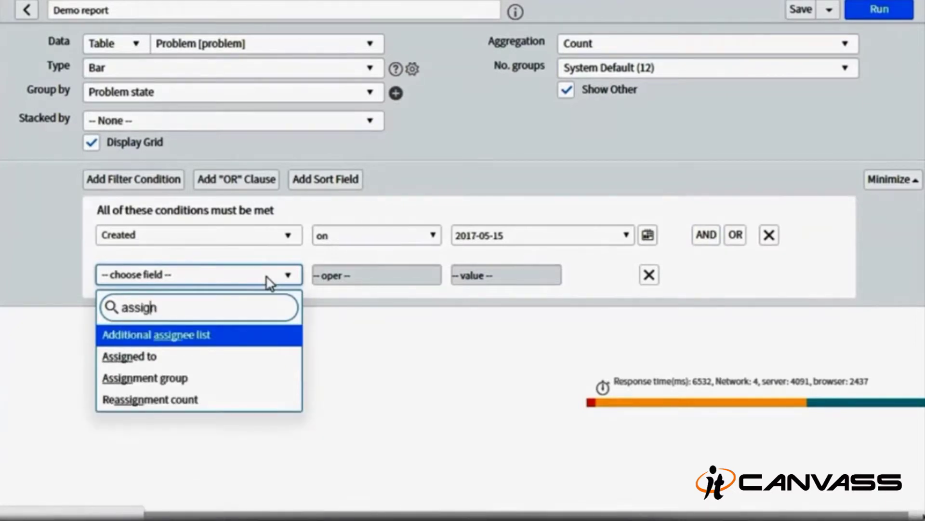
type("ign")
key("Down")
key("Down")
key("Return")
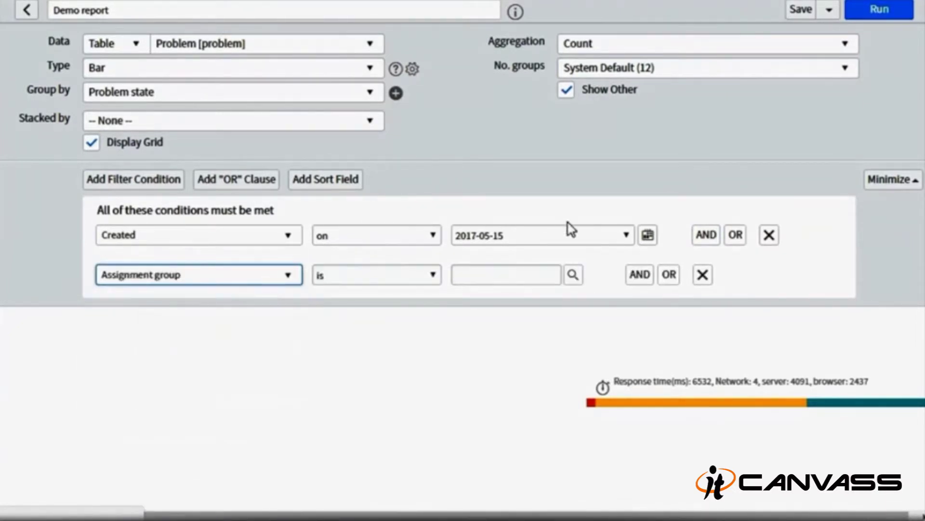
left_click(669, 276)
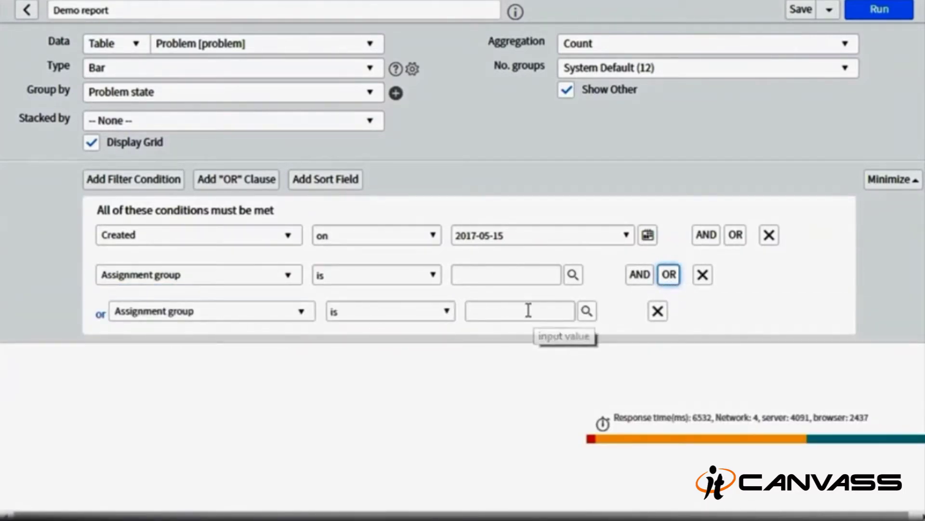
left_click(658, 310)
left_click(703, 274)
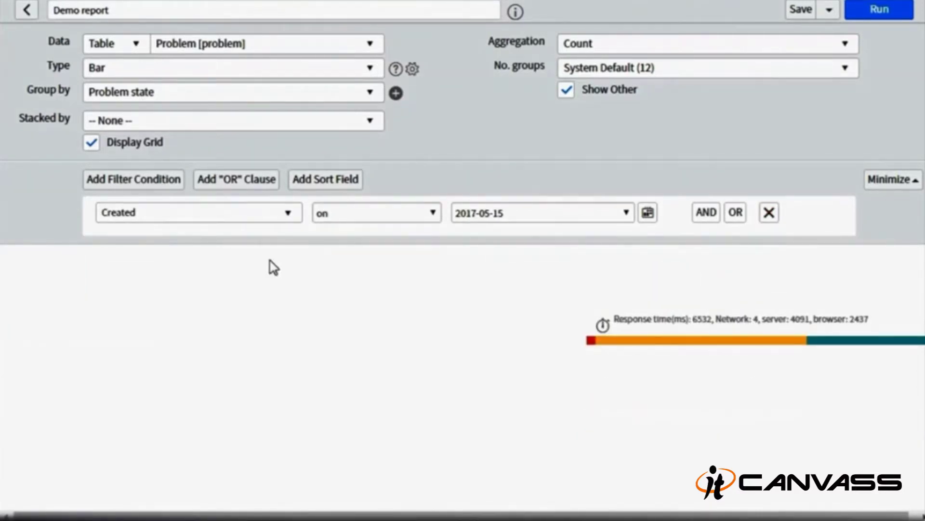
left_click(763, 218)
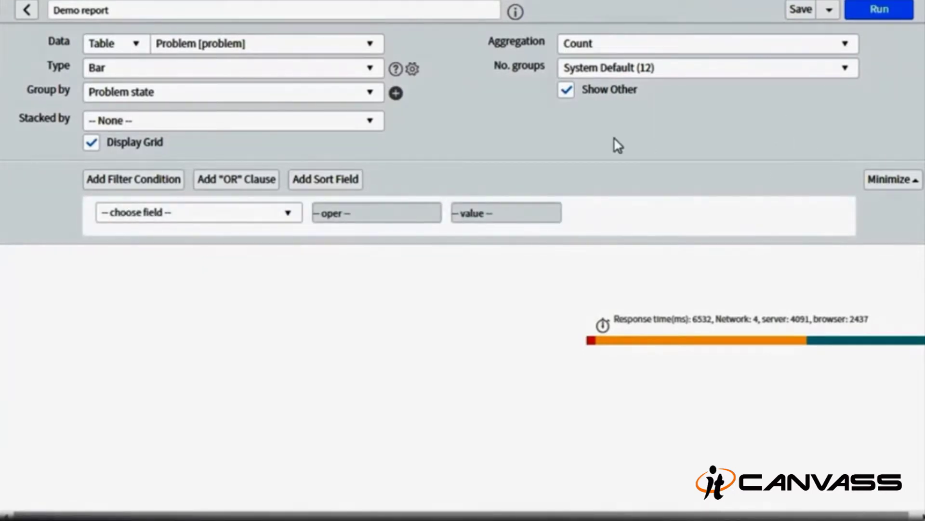
- Run the report and review the chart: Open 6, Closed/Resolved 6, Known Error 3, Pending Change 2
left_click(894, 180)
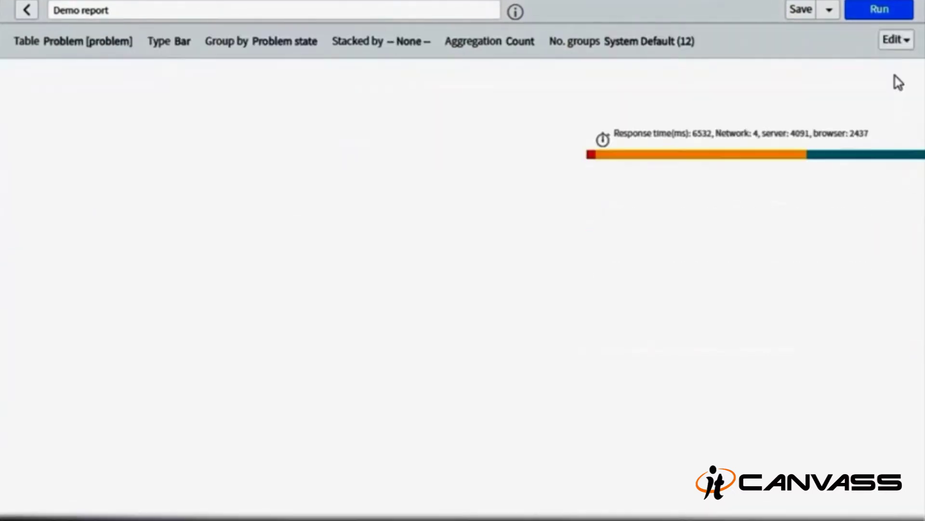
left_click(892, 40)
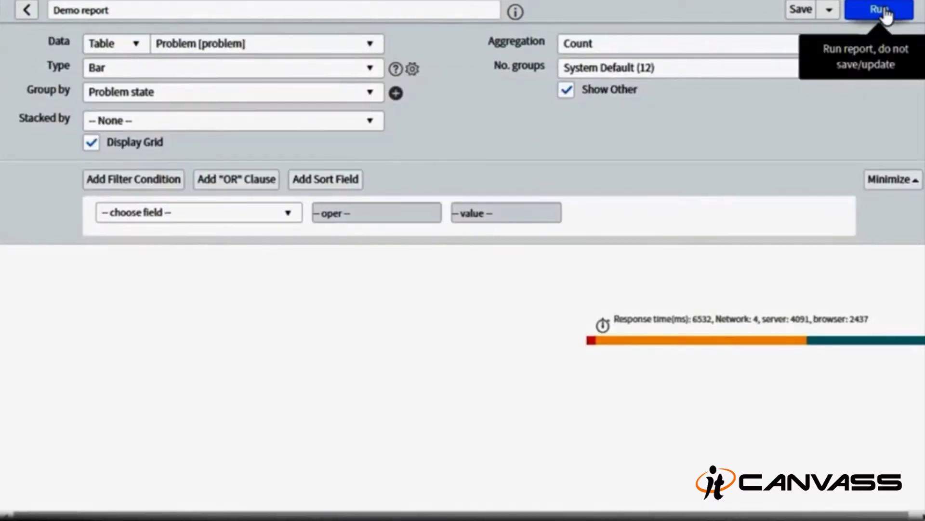
left_click(886, 14)
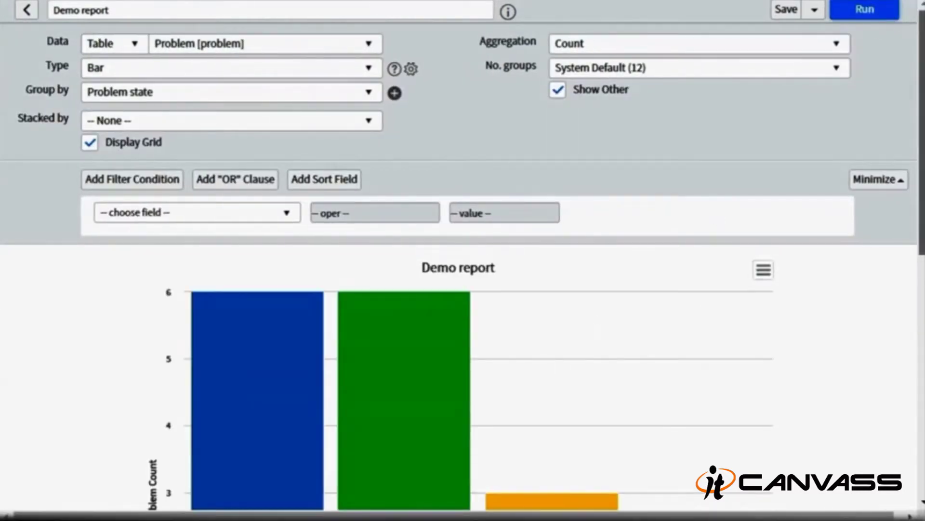
scroll(384, 380, "down", 7)
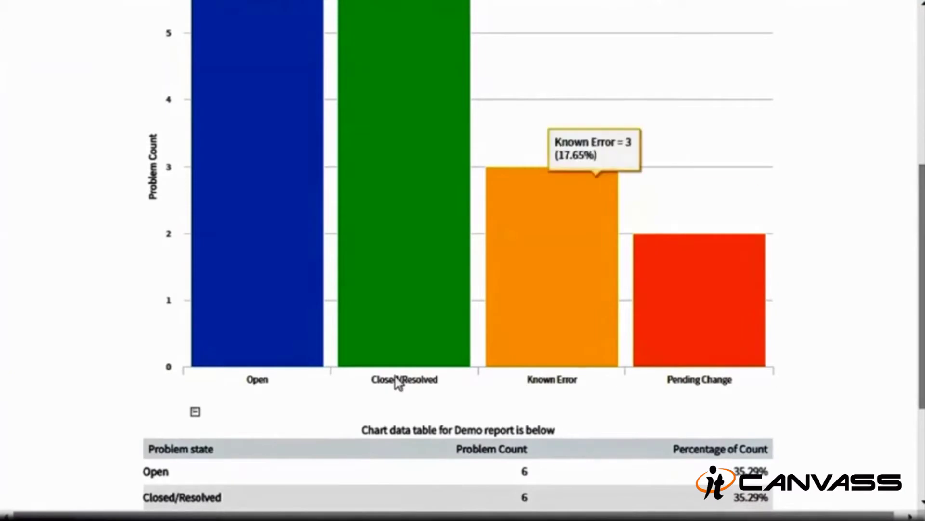
scroll(699, 250, "up", 2)
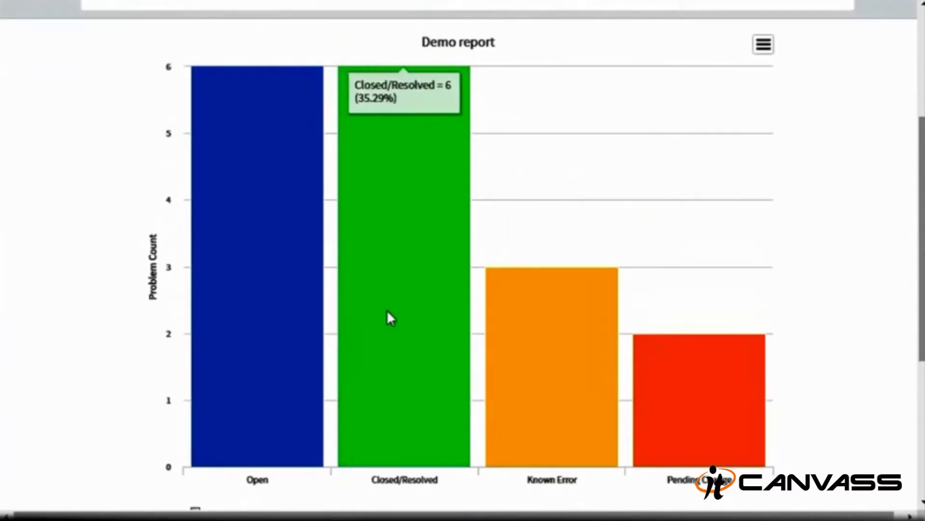
scroll(690, 369, "down", 4)
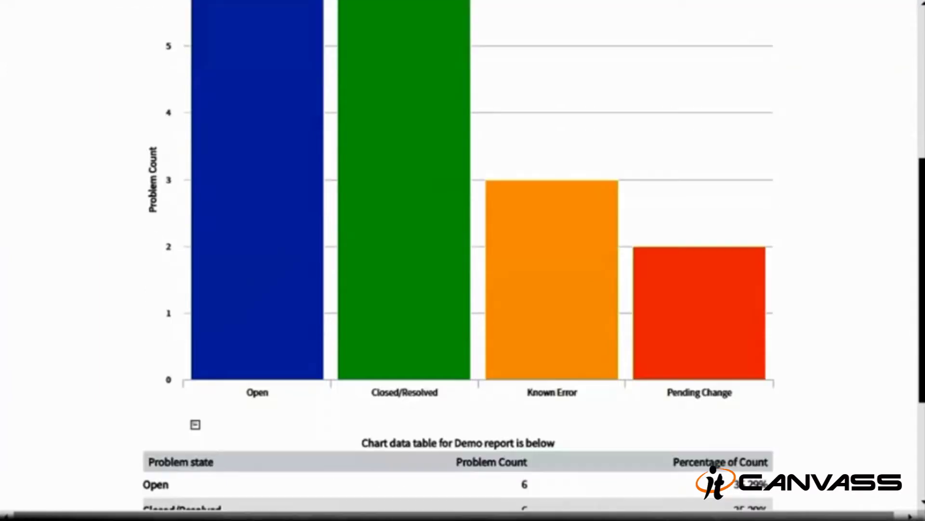
scroll(554, 369, "down", 2)
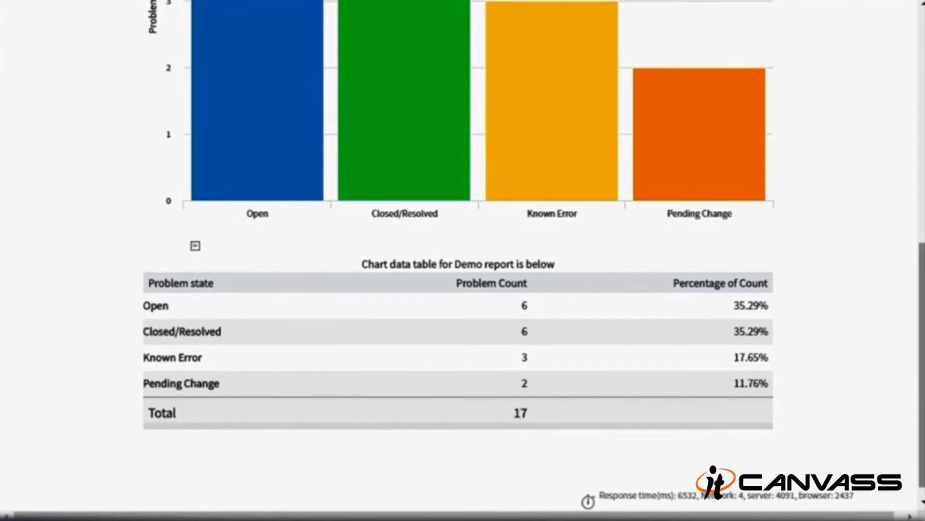
scroll(709, 422, "down", 1)
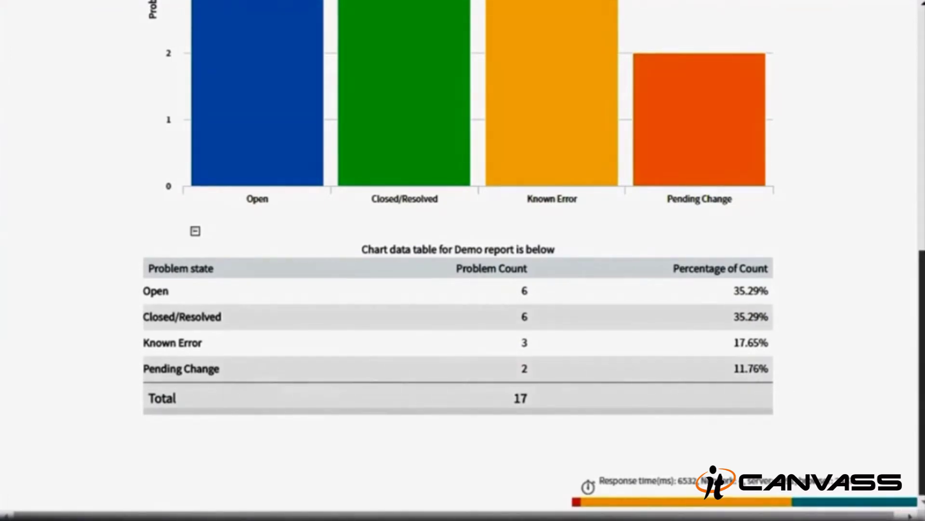
scroll(586, 113, "up", 10)
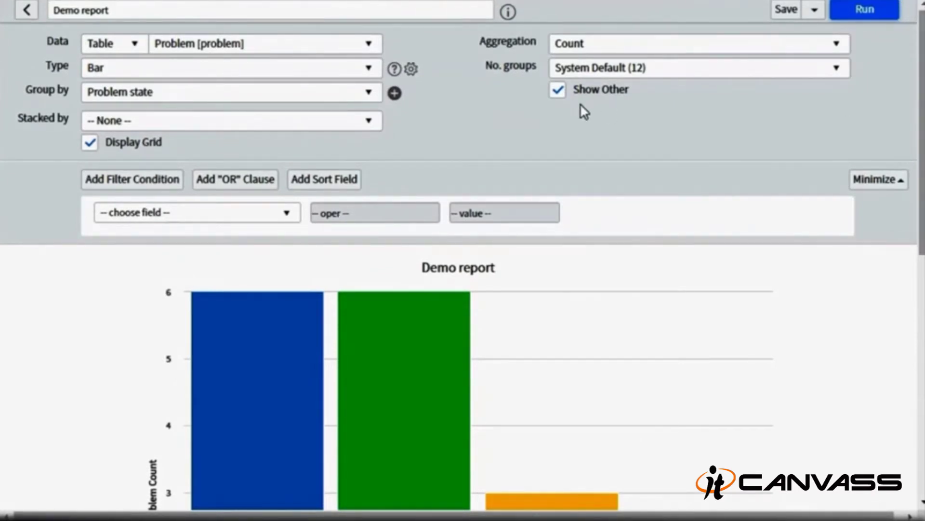
- Save the Demo report and open the actions menu beside Save
left_click(788, 11)
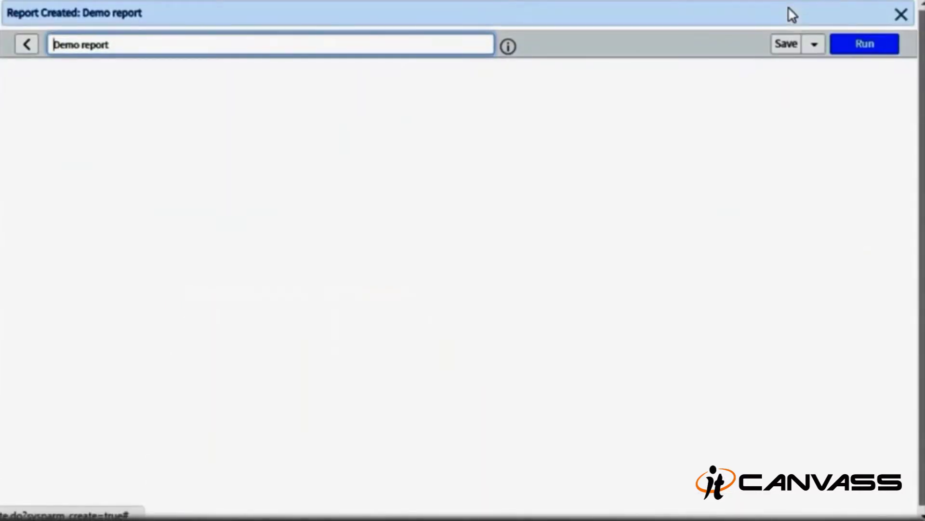
left_click(815, 43)
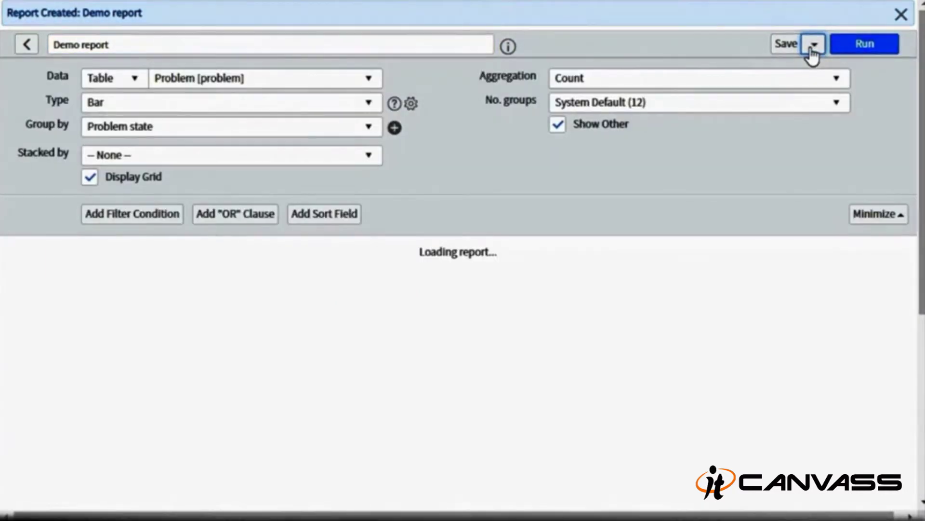
left_click(812, 48)
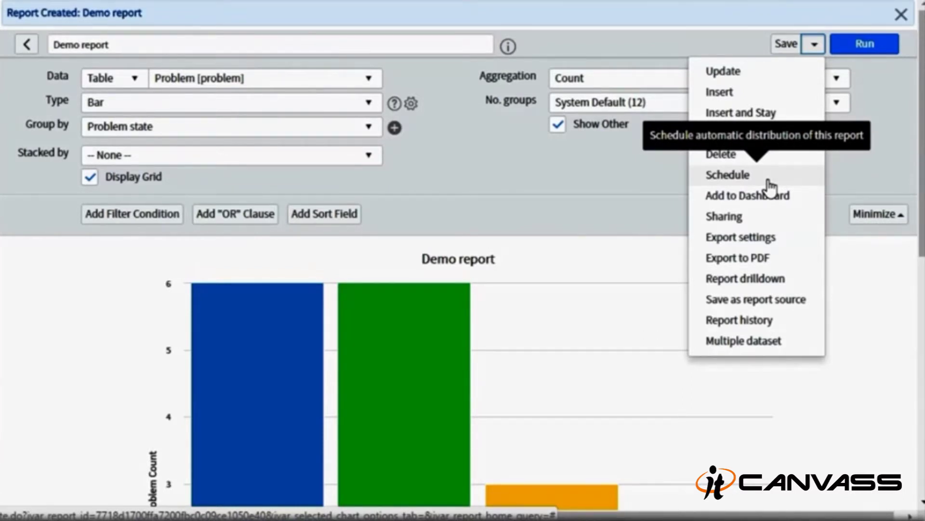
- Export Demo report to PDF and download it as sys_report (1).pdf
left_click(769, 259)
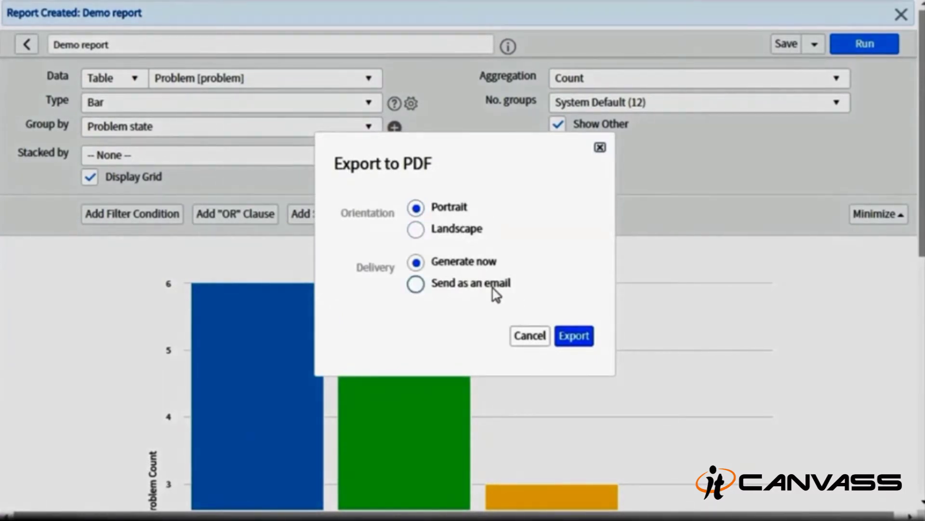
left_click(571, 337)
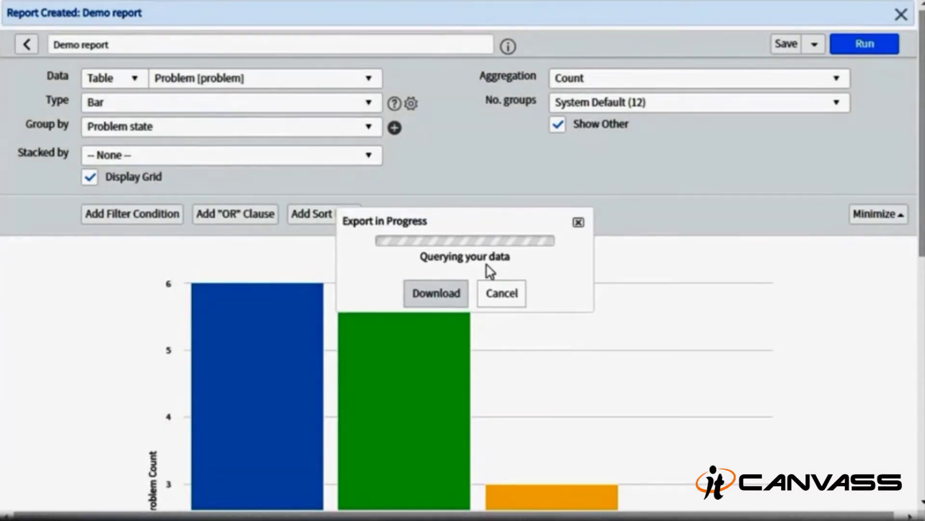
left_click(457, 288)
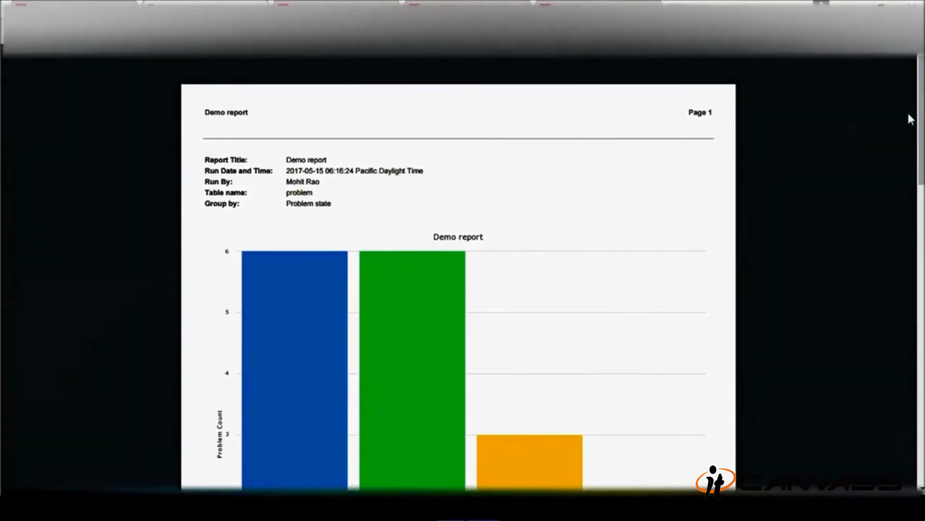
- Scroll through the exported PDF to check the bar chart and counts table
scroll(908, 177, "down", 3)
scroll(885, 275, "down", 7)
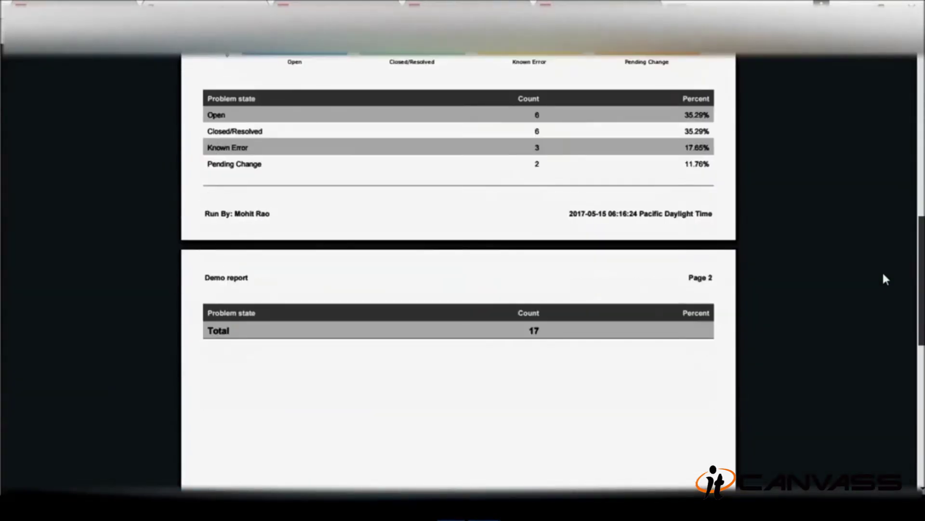
scroll(876, 291, "up", 7)
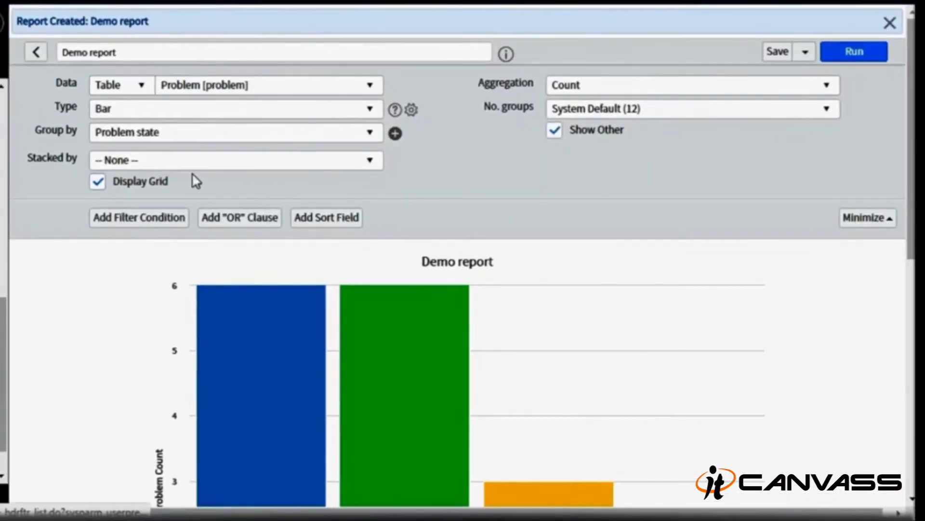
- Switch the report table to Incident [incident] and group by Reassignment count
left_click(380, 90)
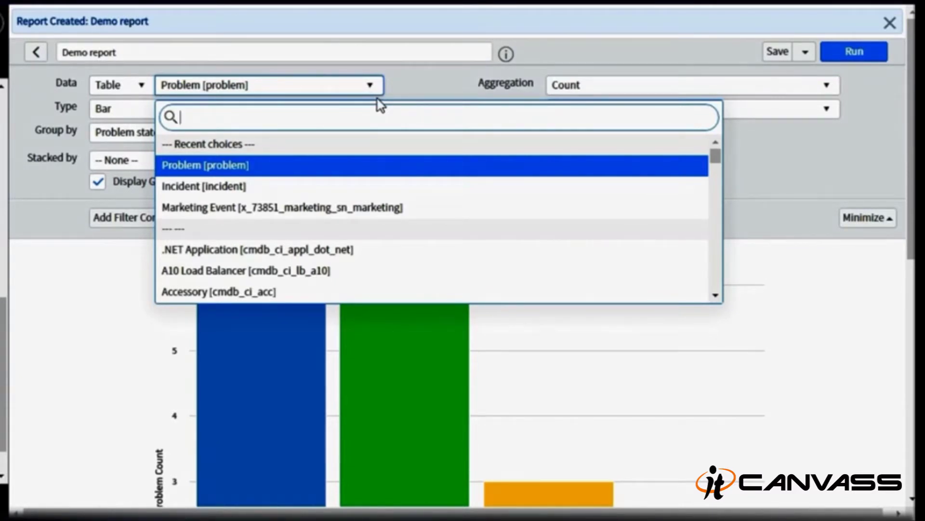
left_click(235, 188)
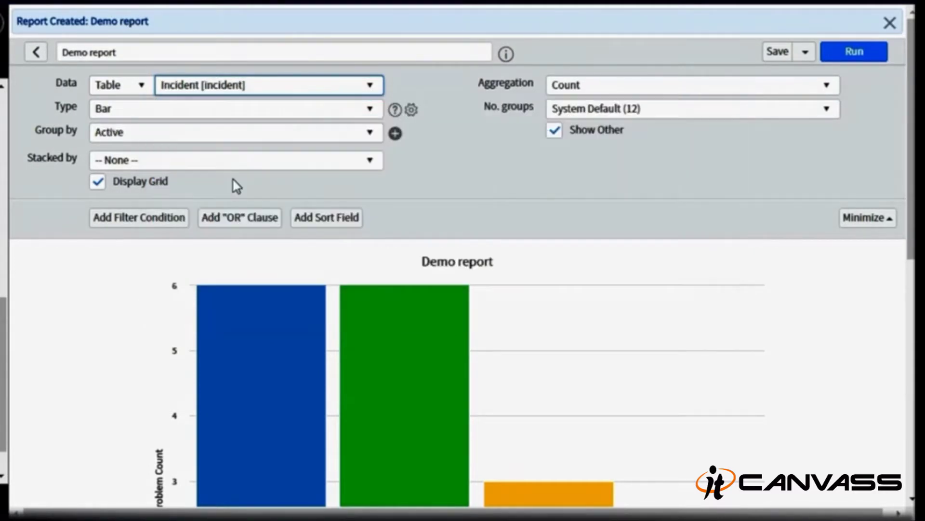
left_click(256, 134)
type("rea")
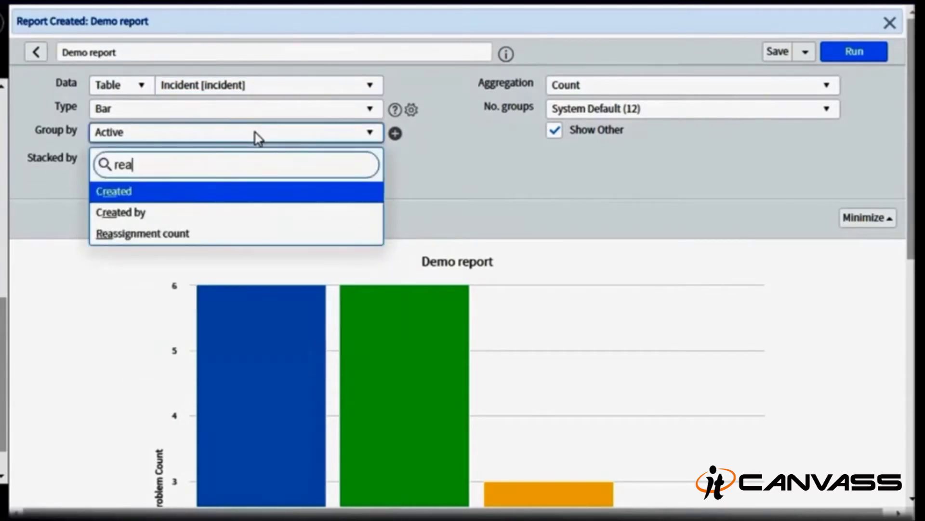
key("Down")
key("Down")
key("Return")
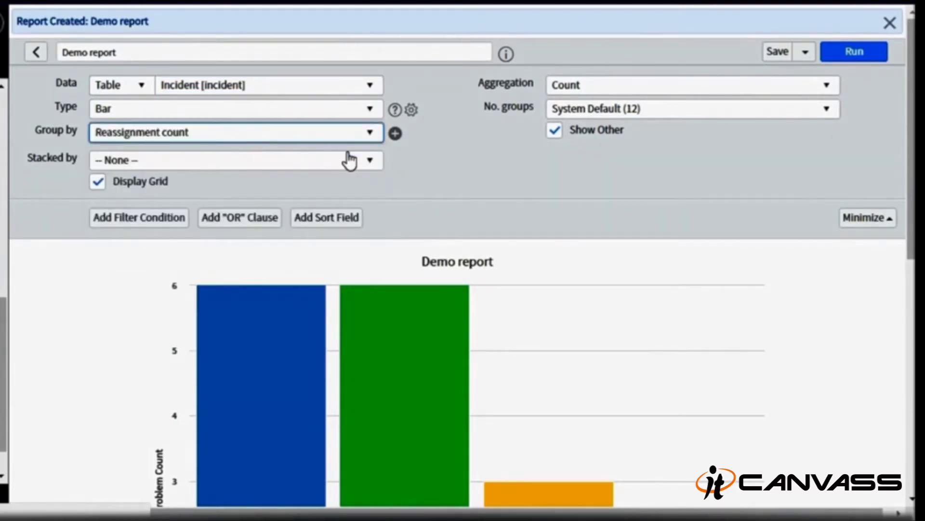
scroll(349, 160, "down", 2)
scroll(463, 260, "up", 2)
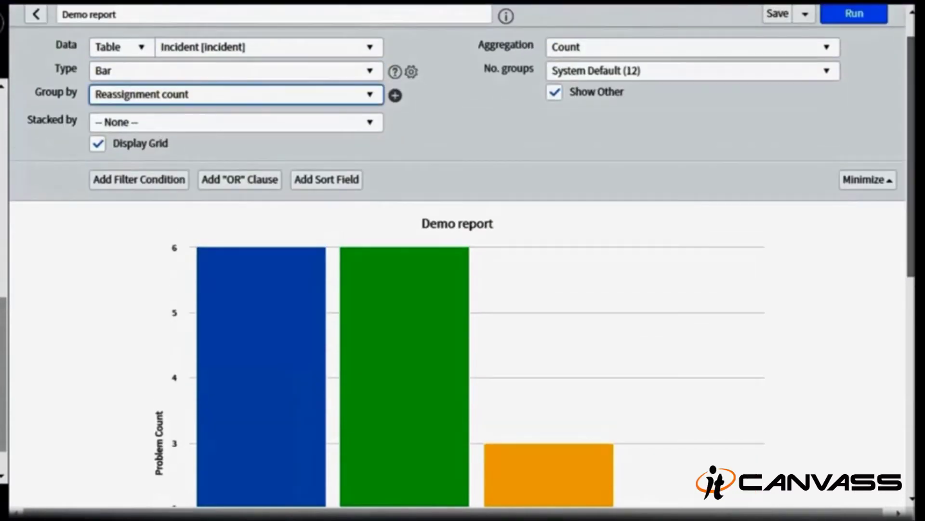
- Set the aggregation to Sum of the Reassignment count field
left_click(709, 48)
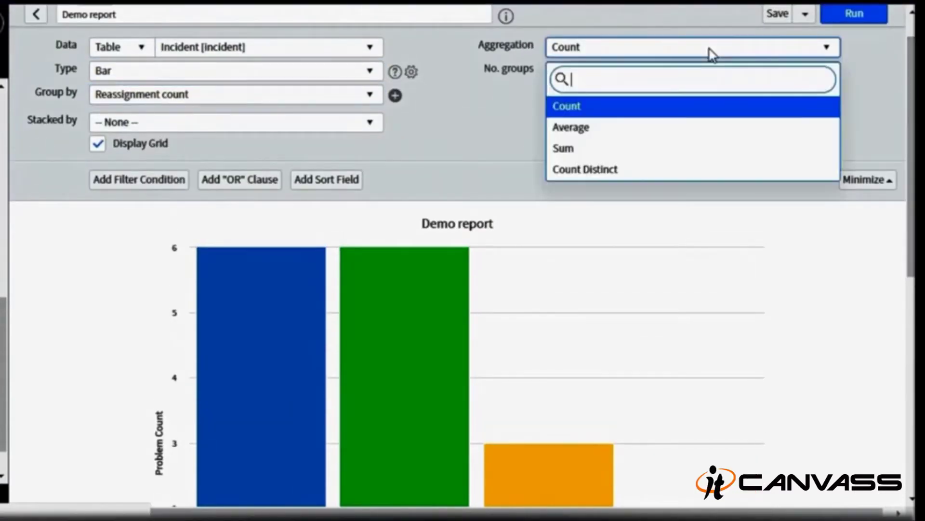
left_click(663, 153)
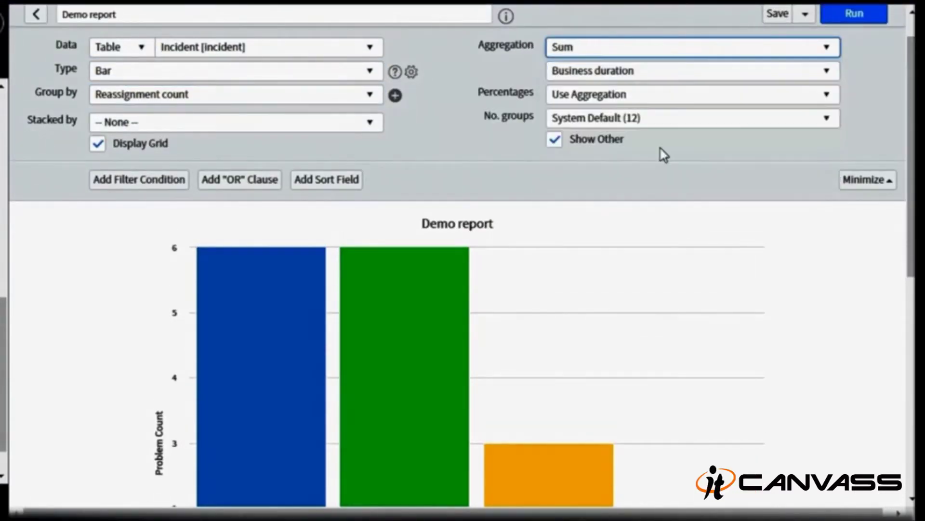
left_click(644, 70)
type("rea")
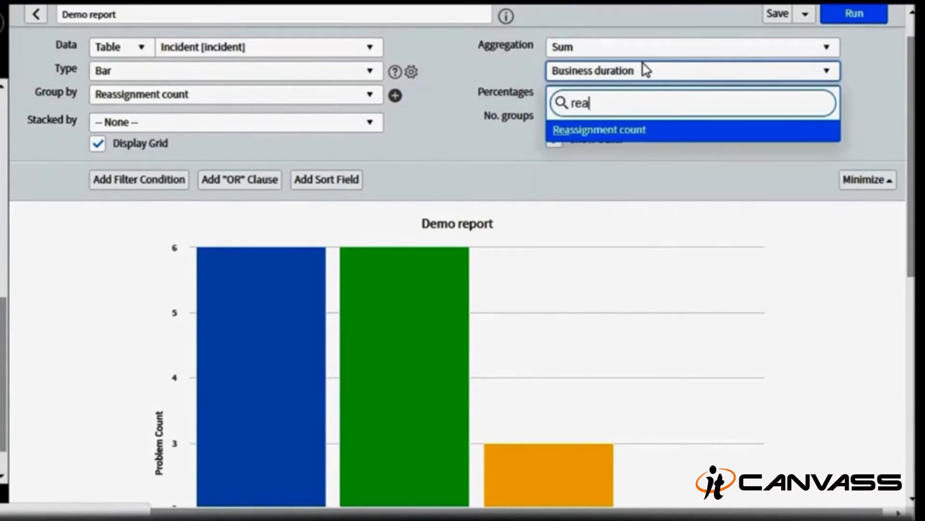
key("Return")
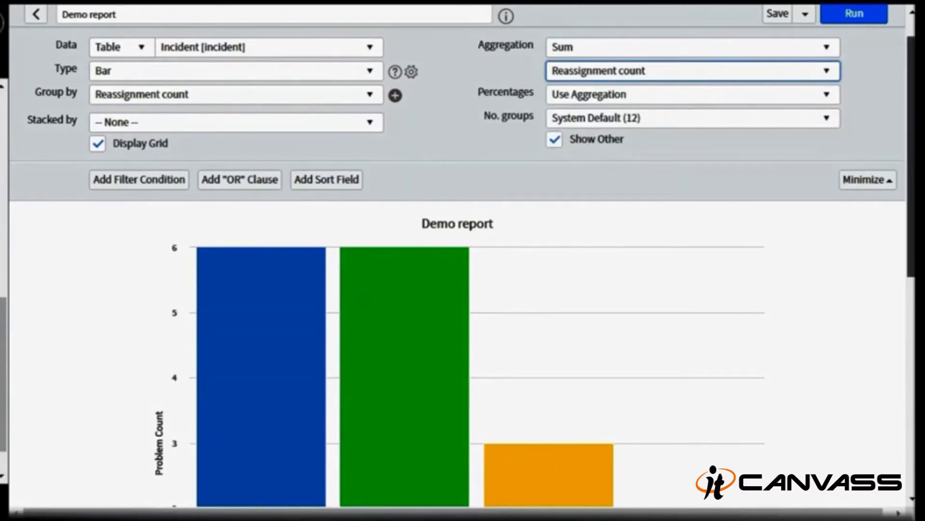
scroll(463, 261, "down", 1)
scroll(462, 260, "up", 1)
- Rerun Demo report and read the bar values: group 2 totals 2, group 0 totals 0
left_click(864, 25)
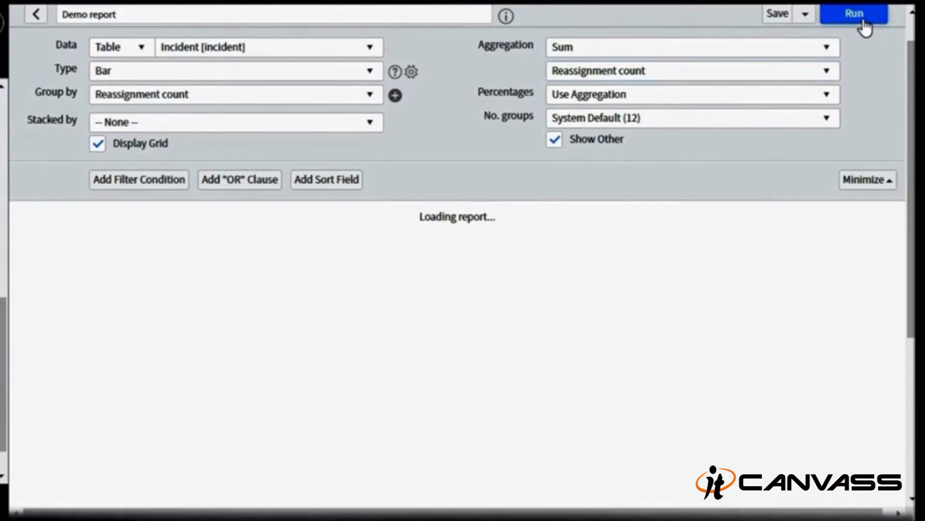
scroll(377, 238, "down", 4)
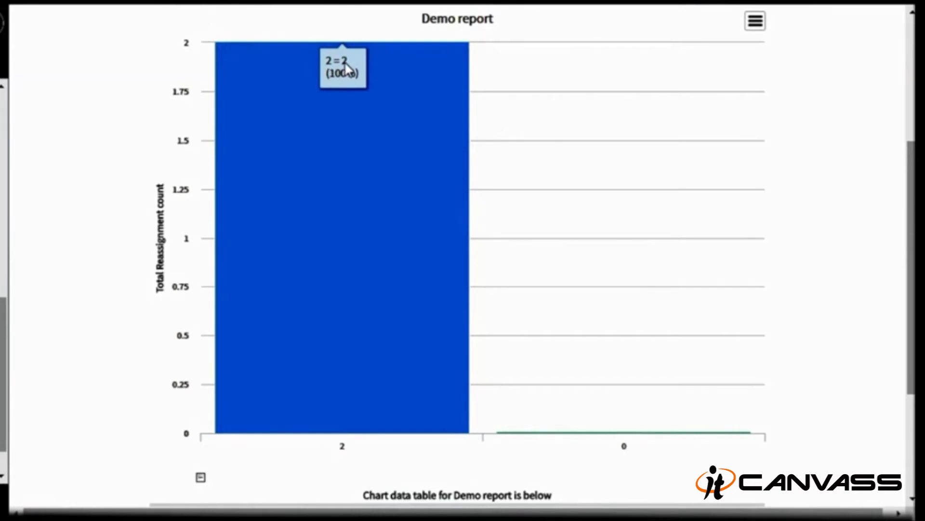
mouse_move(572, 440)
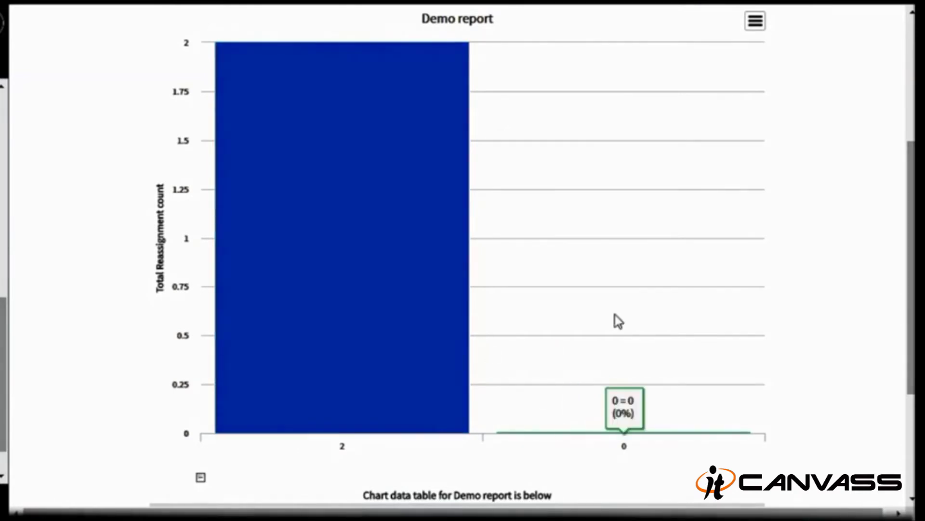
scroll(572, 433, "down", 3)
scroll(572, 433, "up", 6)
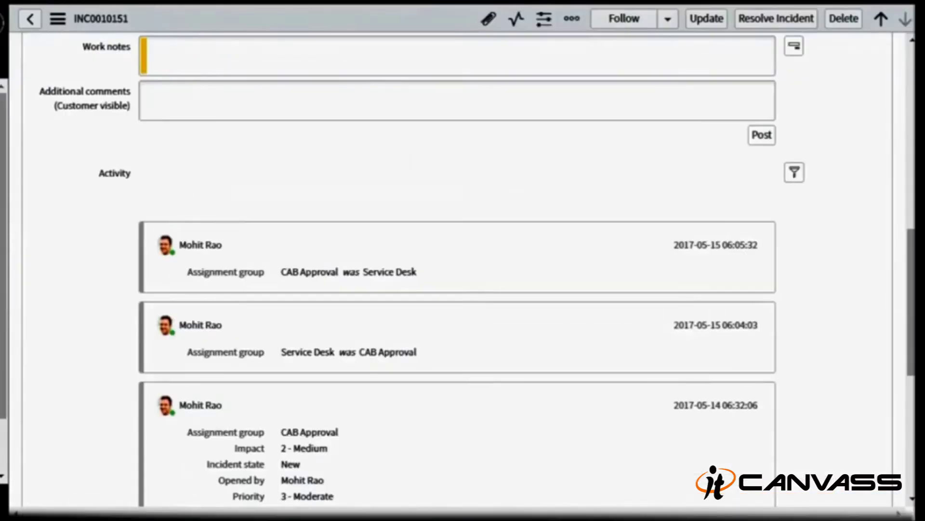
scroll(579, 256, "up", 3)
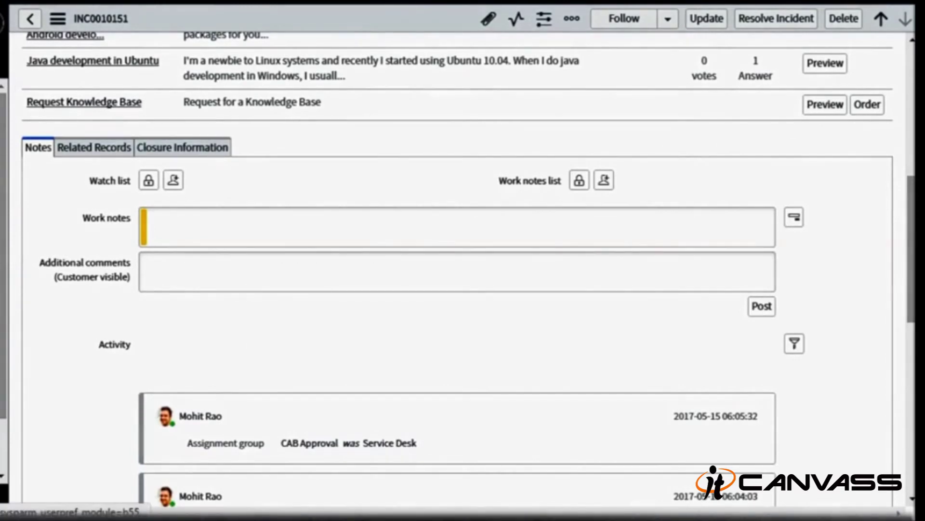
left_click(4, 241)
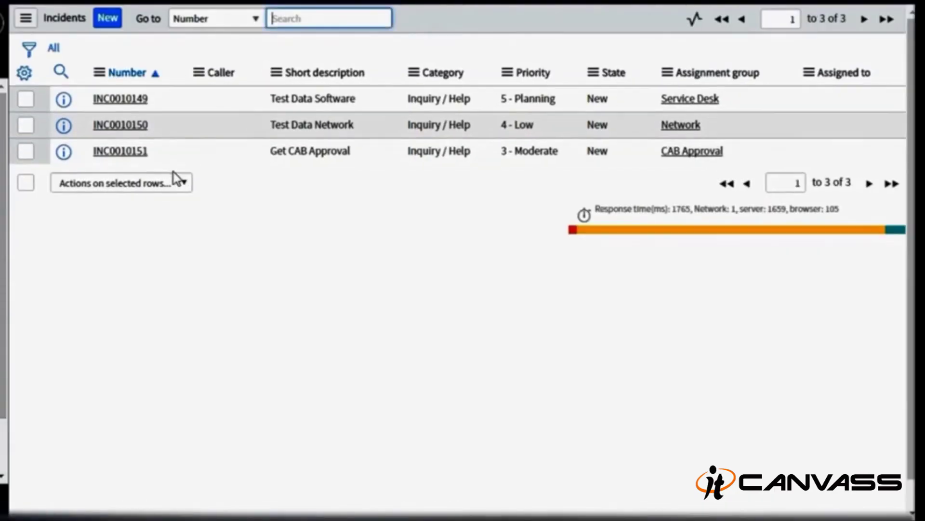
left_click(144, 102)
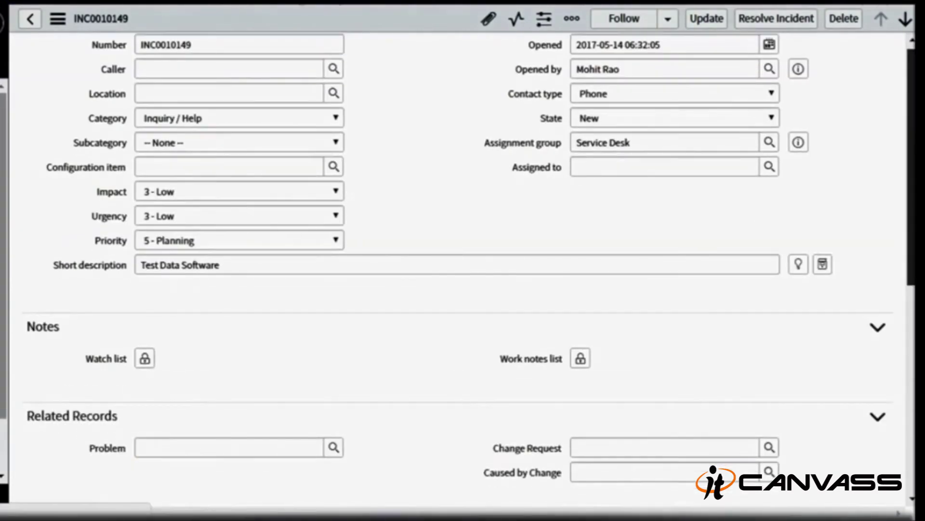
scroll(681, 336, "up", 6)
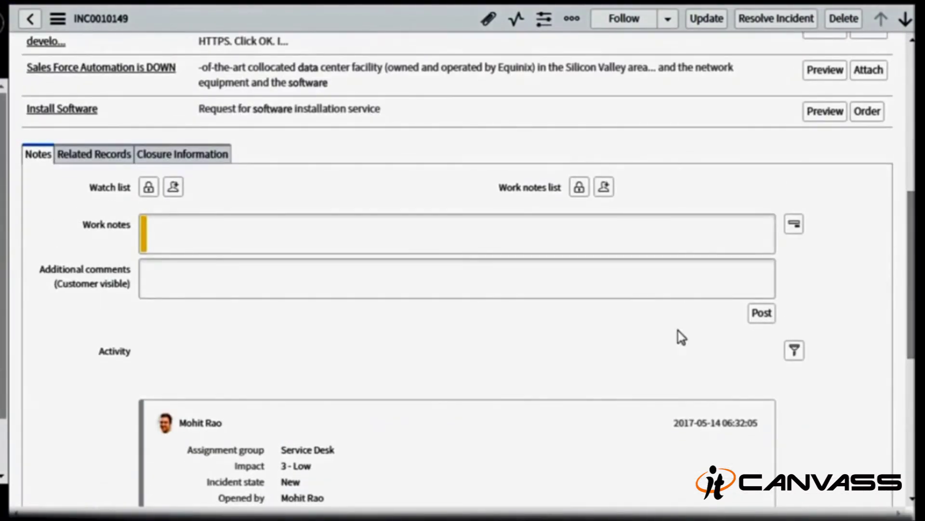
left_click(25, 24)
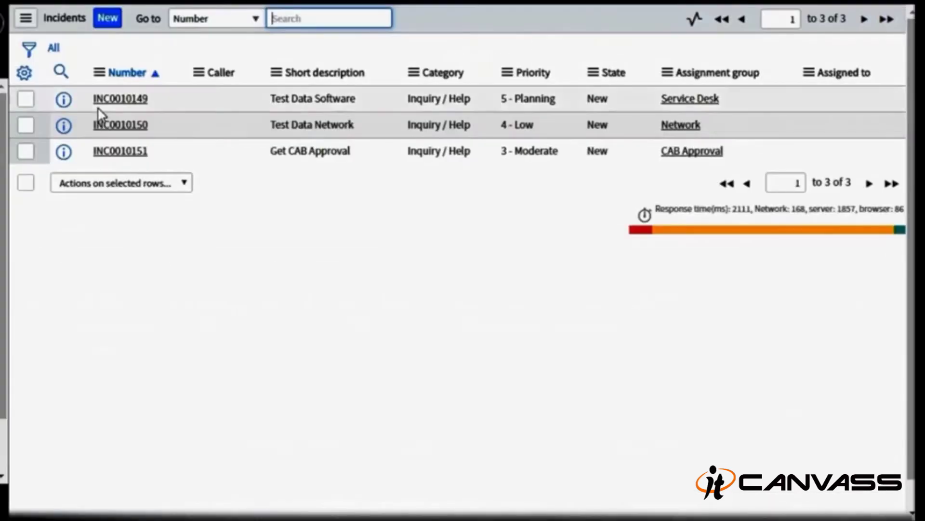
left_click(121, 153)
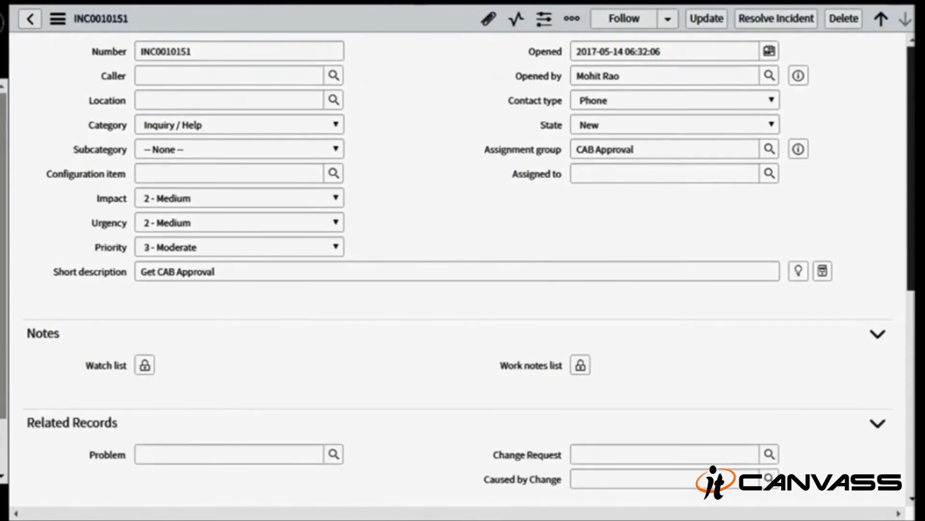
scroll(462, 268, "down", 8)
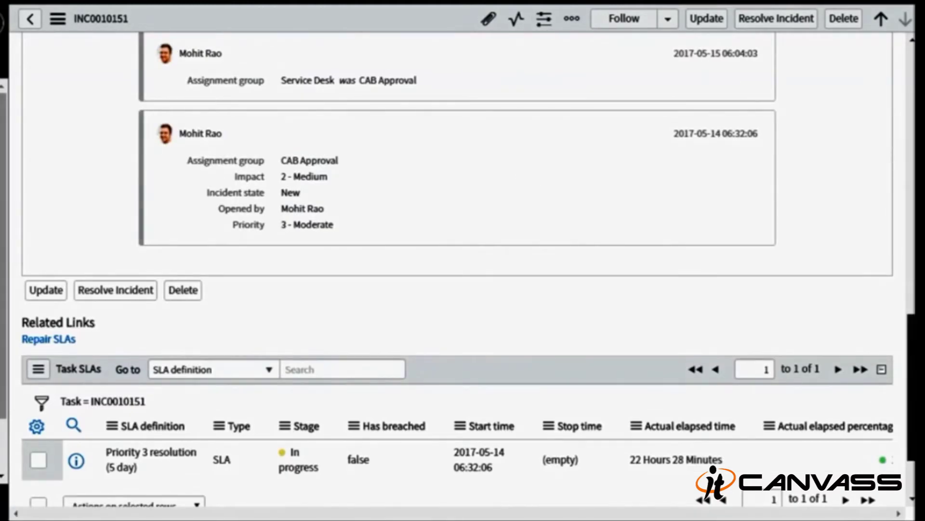
scroll(324, 250, "up", 3)
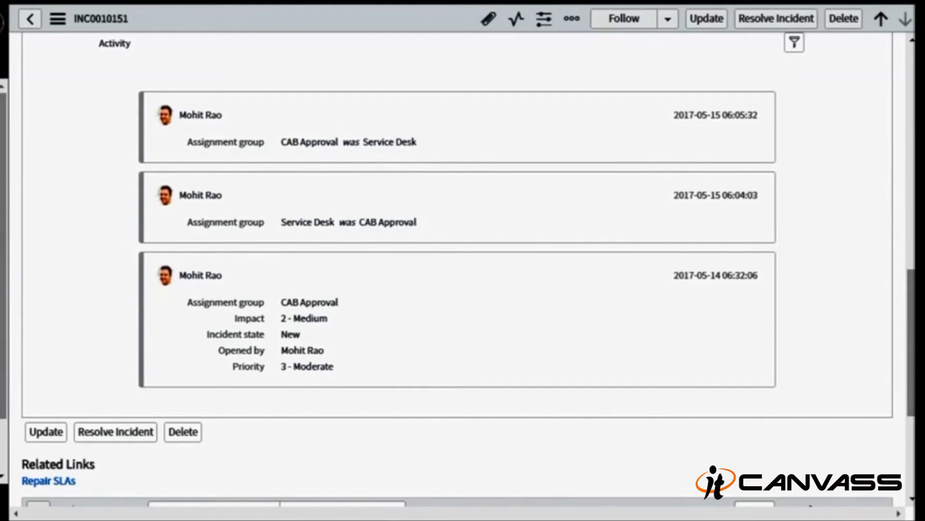
scroll(463, 270, "up", 15)
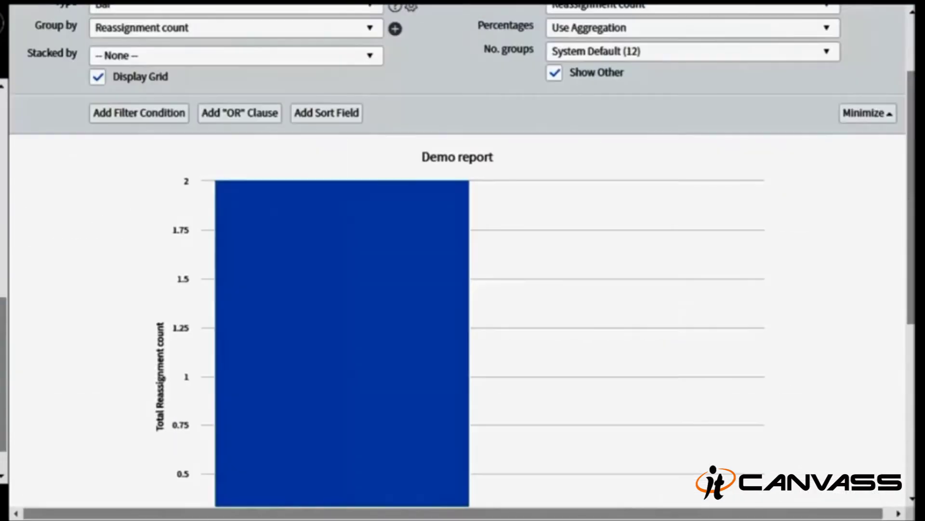
- Go to the Scheduled Email of Reports module and view its empty list
mouse_move(243, 279)
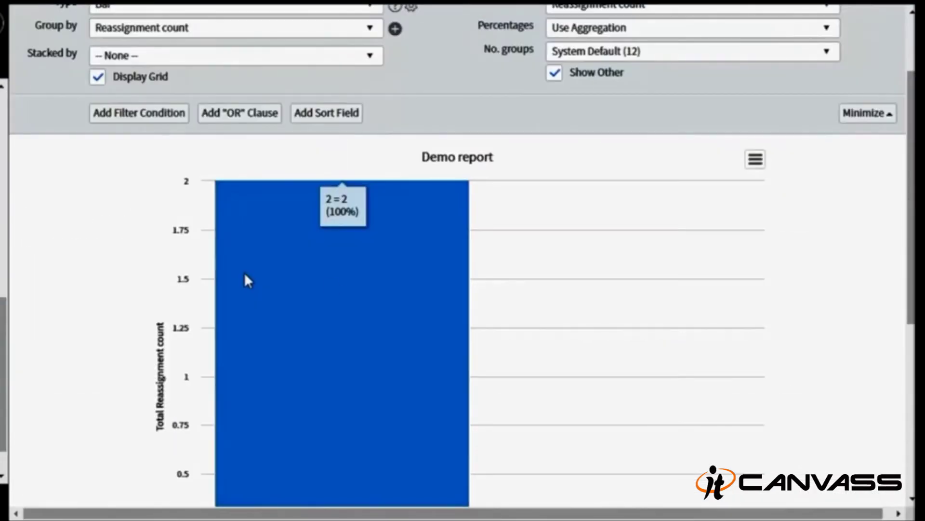
scroll(515, 235, "up", 3)
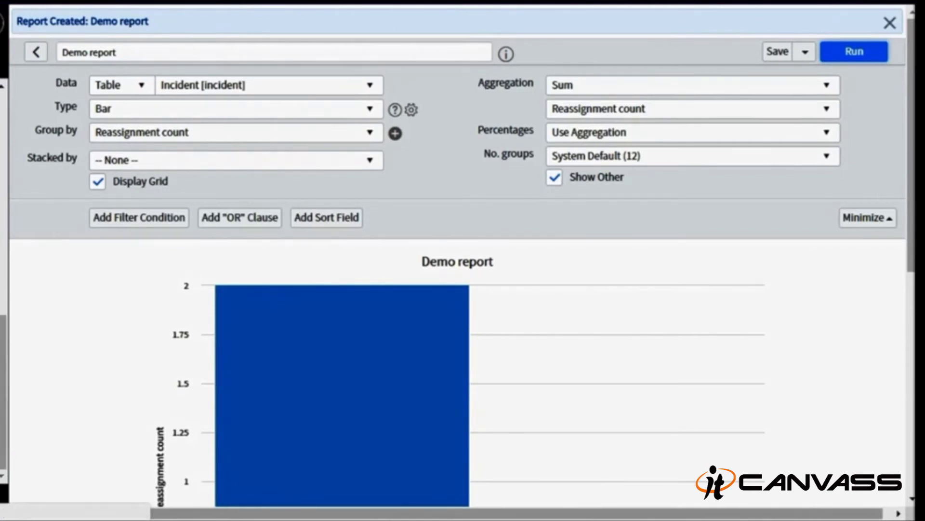
left_click(3, 289)
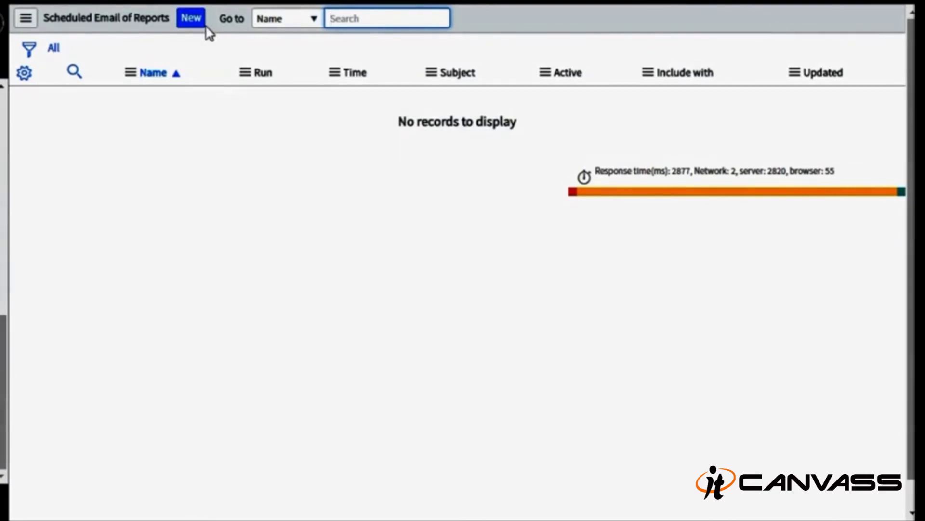
- Create a scheduled email named 'demo report' for Demo report and enter the recipient's e-mail address
left_click(197, 19)
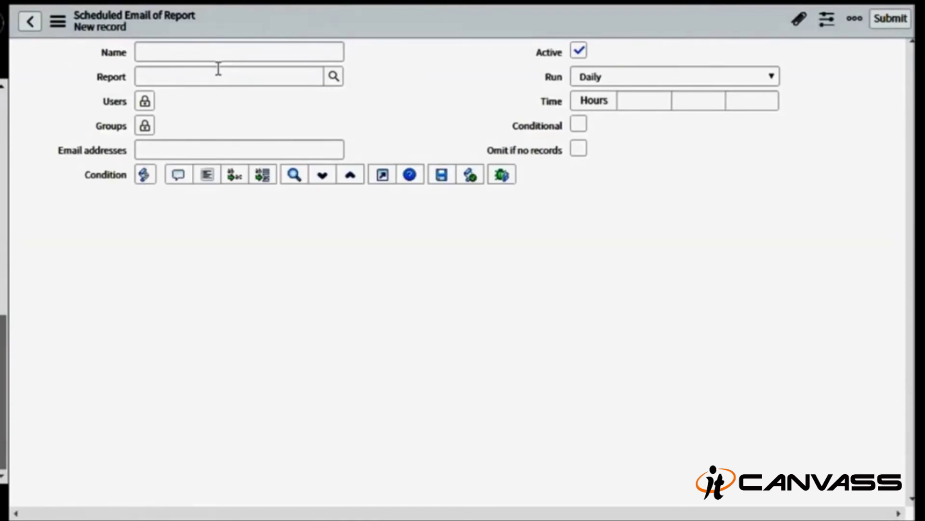
left_click(215, 56)
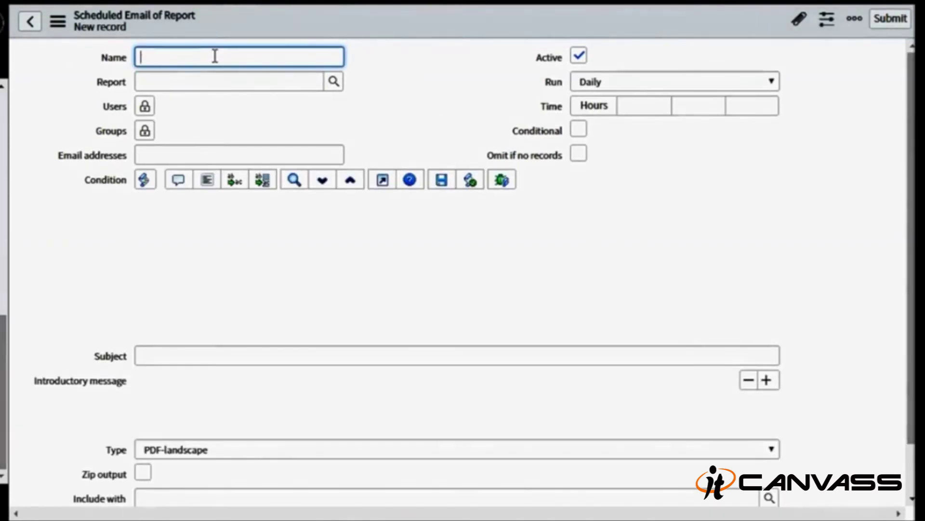
type("d")
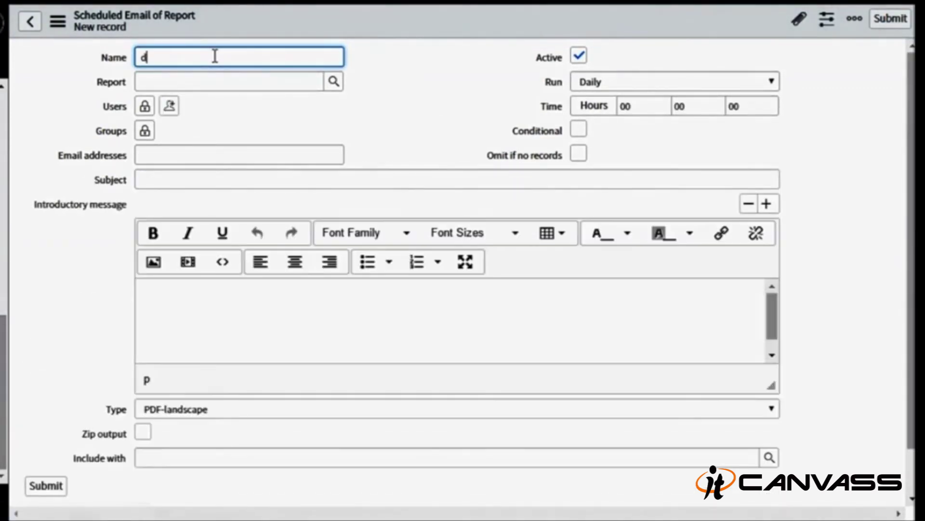
type("emo report")
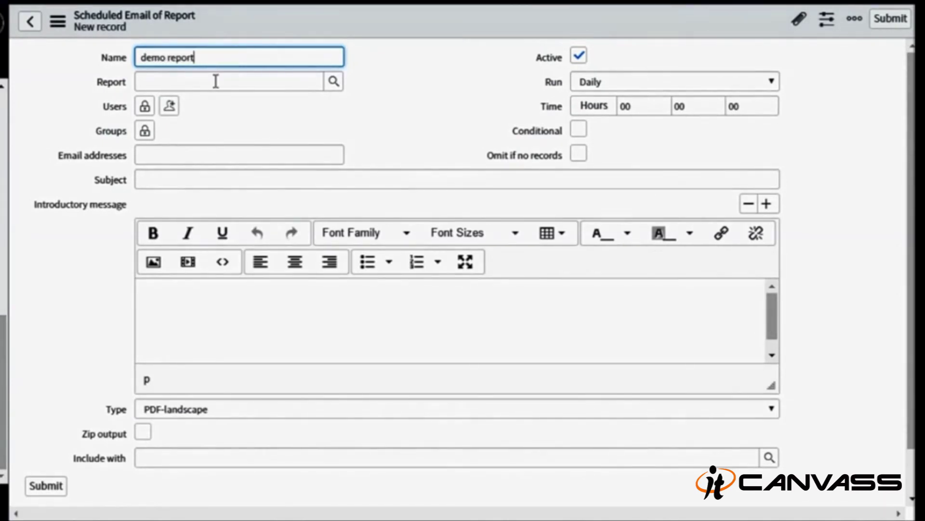
left_click(215, 81)
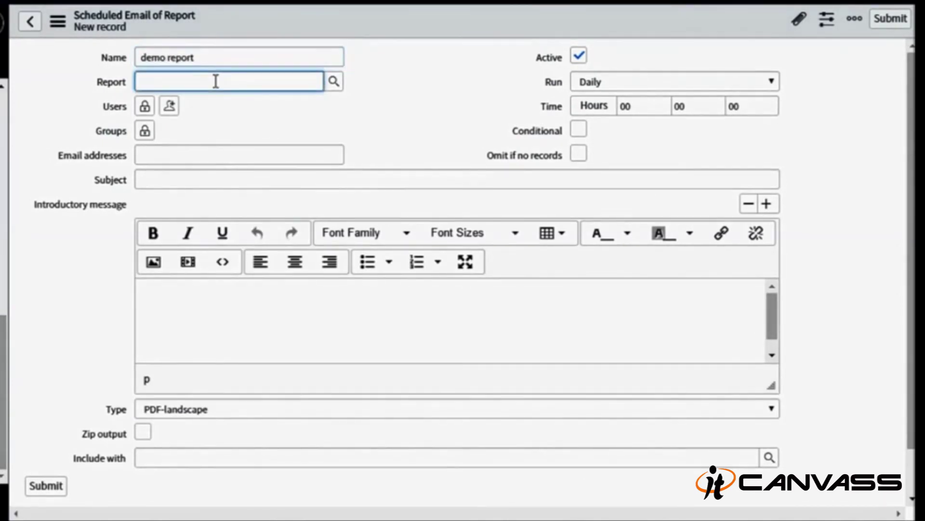
type("demo")
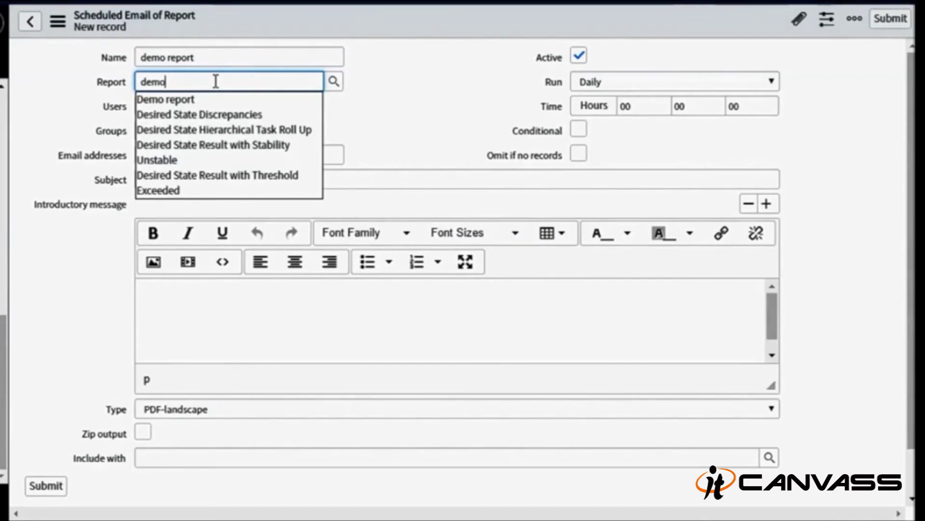
left_click(213, 101)
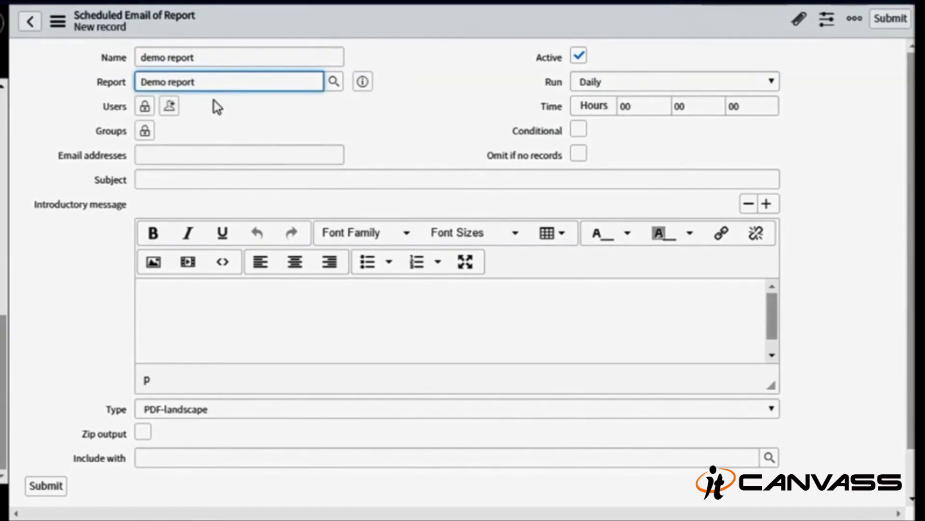
left_click(166, 153)
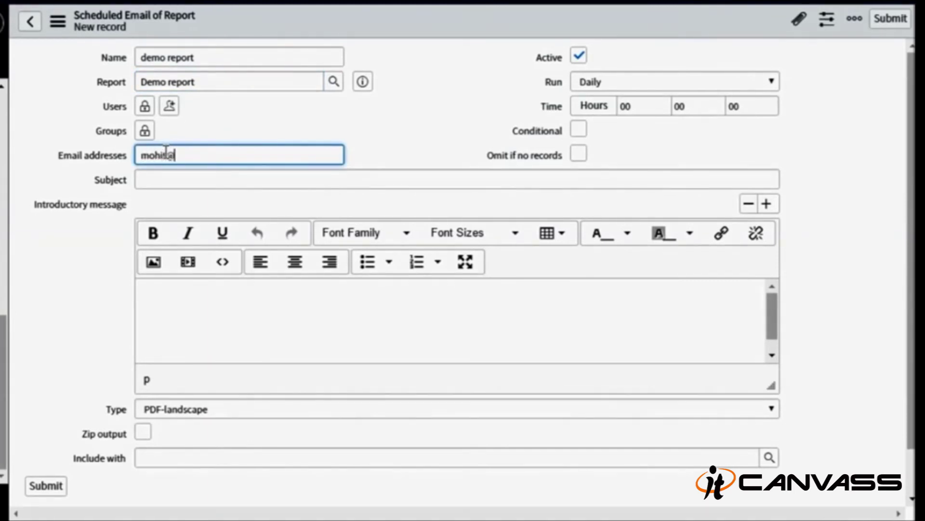
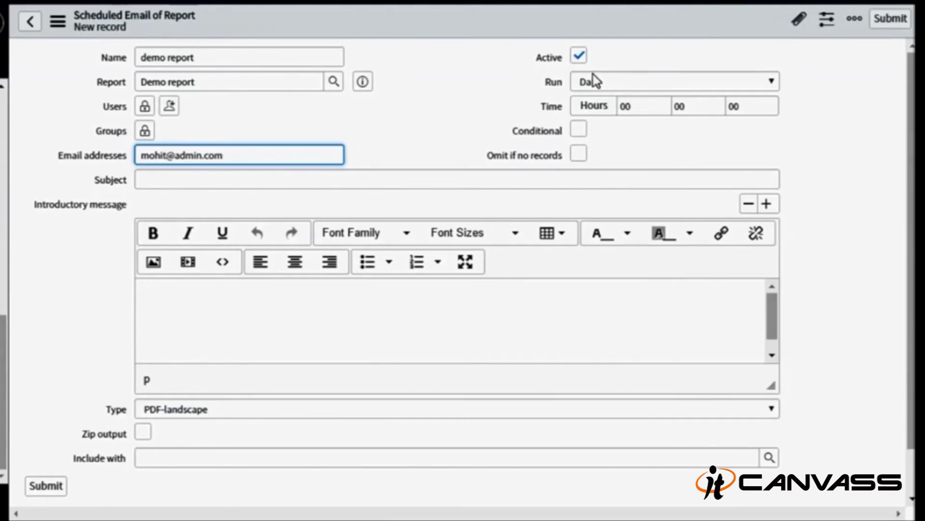
- Set Run to Periodically with a 01-day repeat interval and tick Omit if no records
left_click(597, 83)
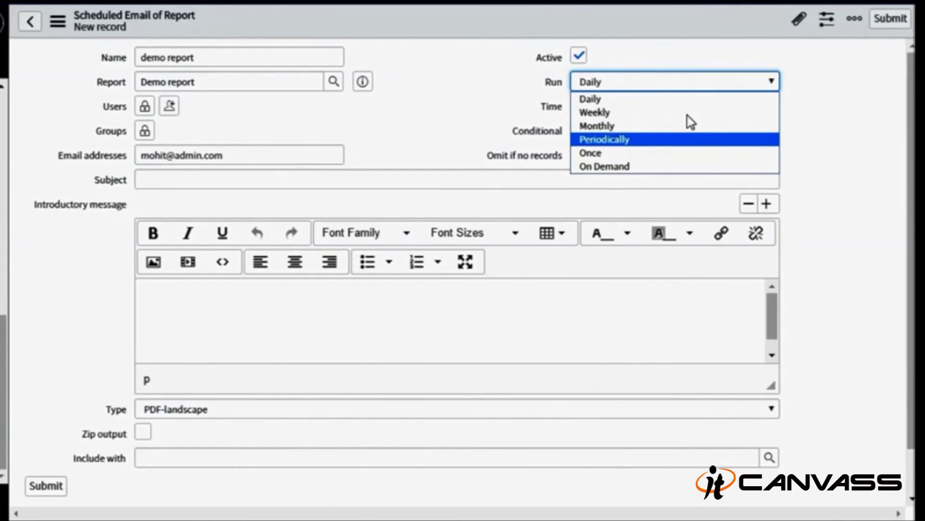
left_click(634, 138)
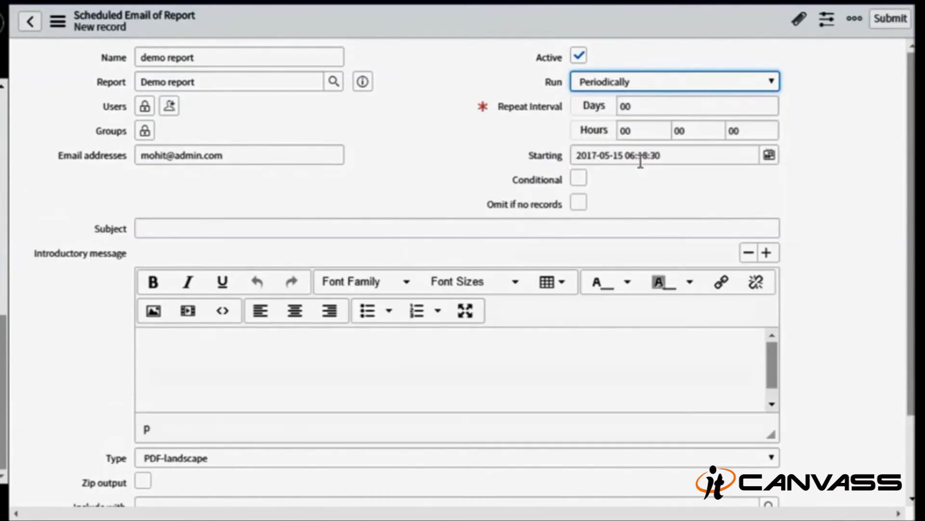
left_click(640, 102)
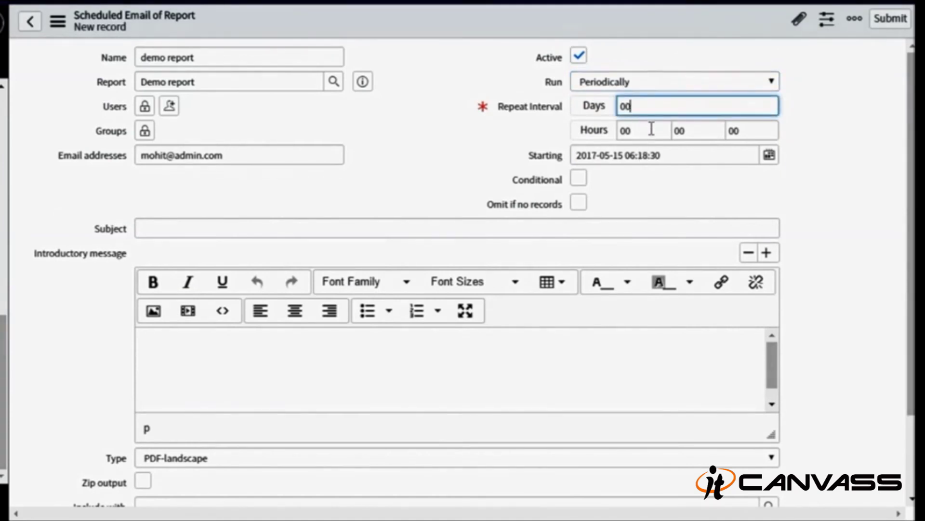
key("BackSpace")
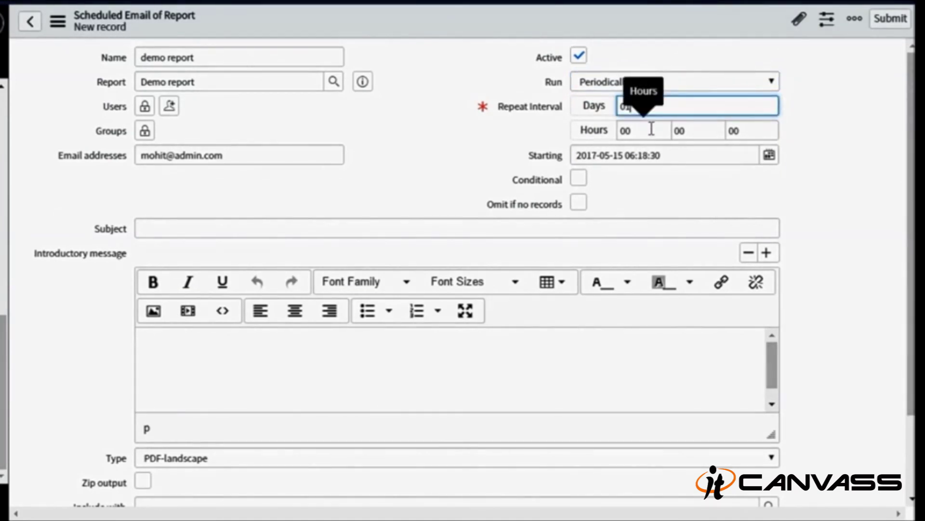
scroll(583, 196, "down", 2)
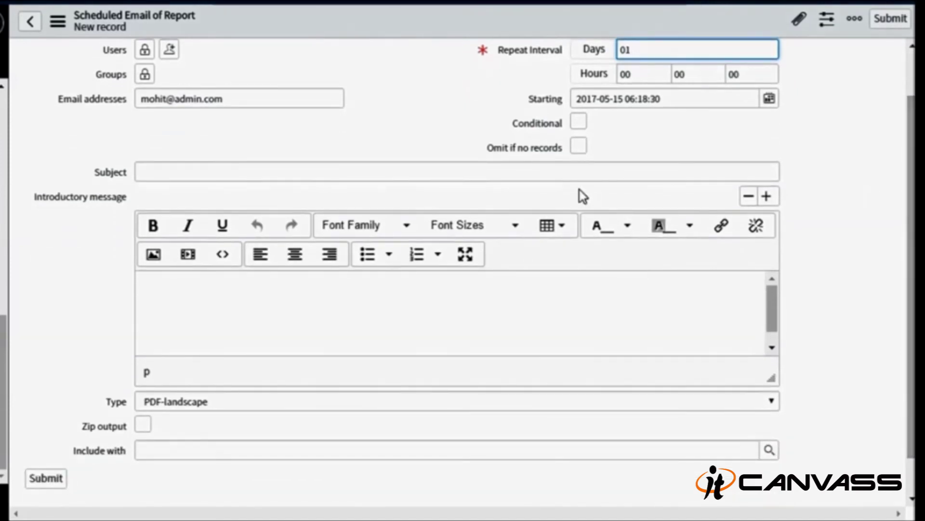
left_click(579, 147)
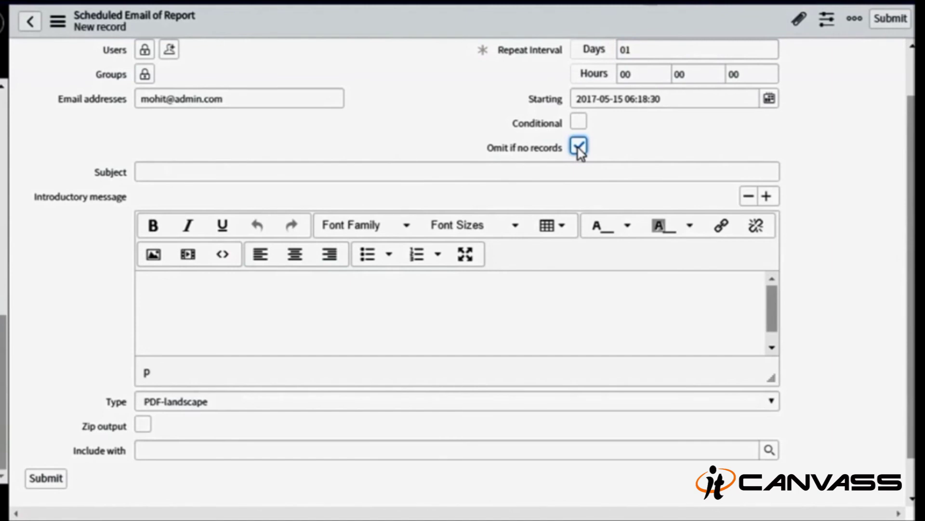
- Keep PDF-landscape as the attachment format
scroll(913, 146, "down", 1)
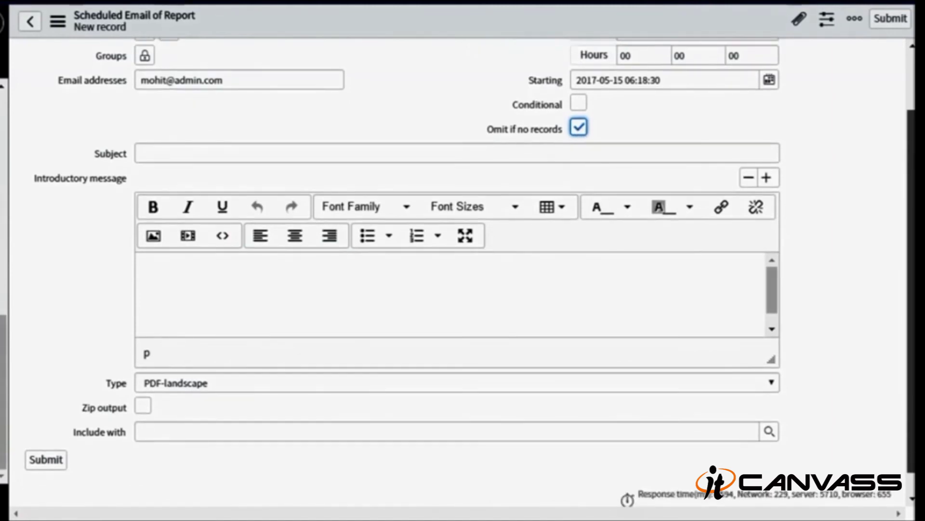
scroll(462, 270, "down", 1)
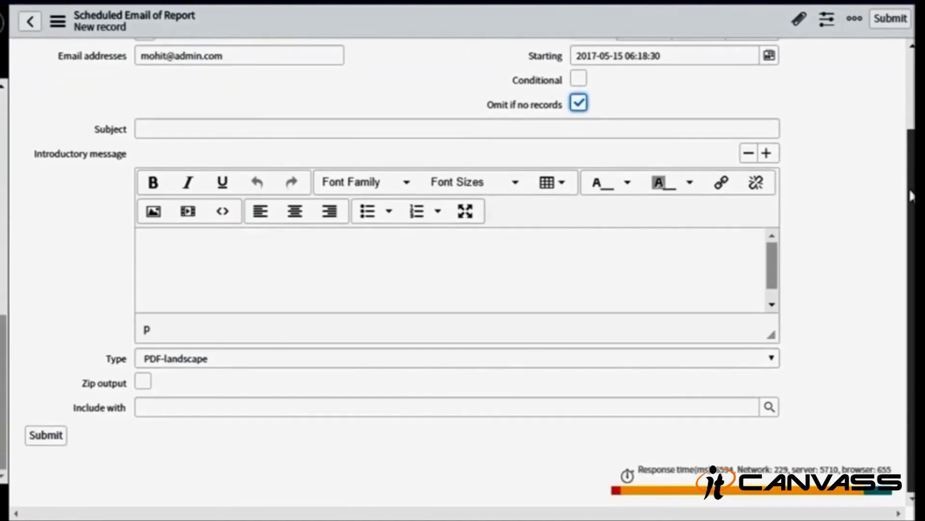
left_click(261, 360)
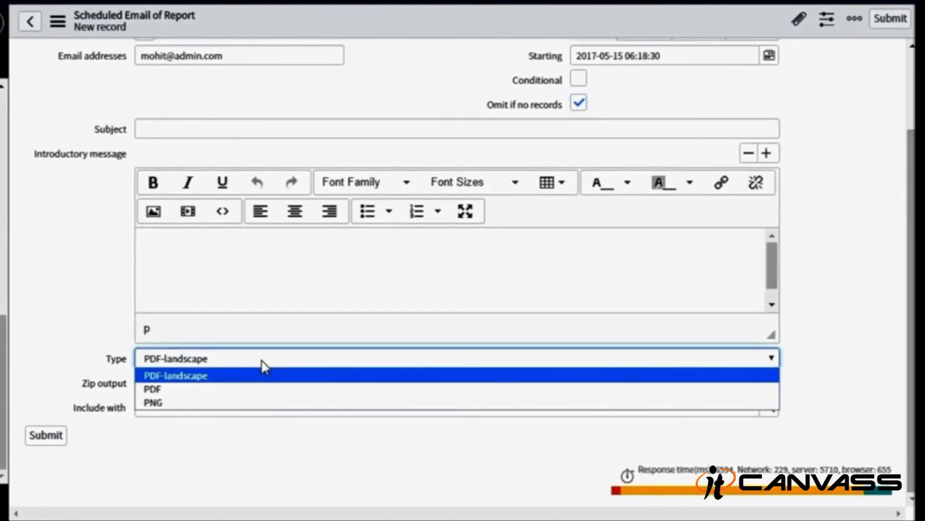
left_click(240, 376)
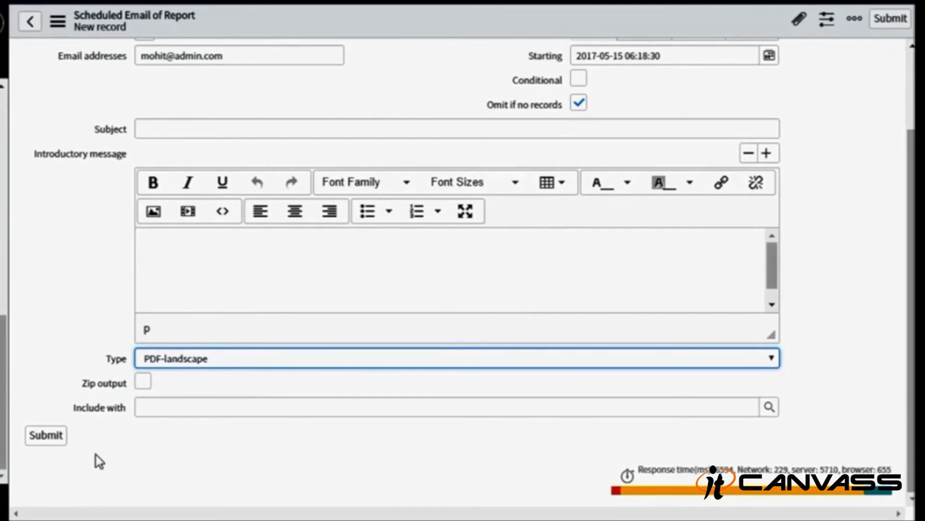
- Leave the unsaved scheduled email form and return to the Scheduled Email of Reports list
scroll(711, 203, "up", 3)
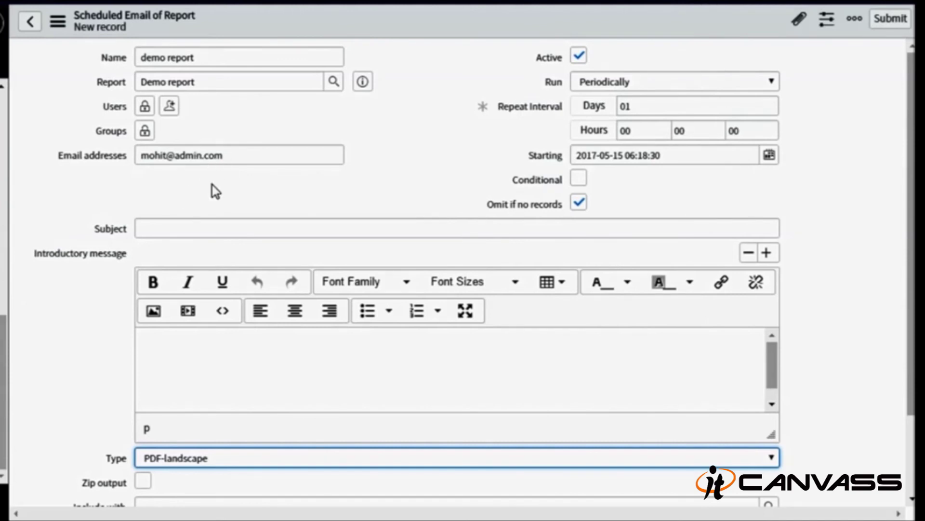
left_click(6, 228)
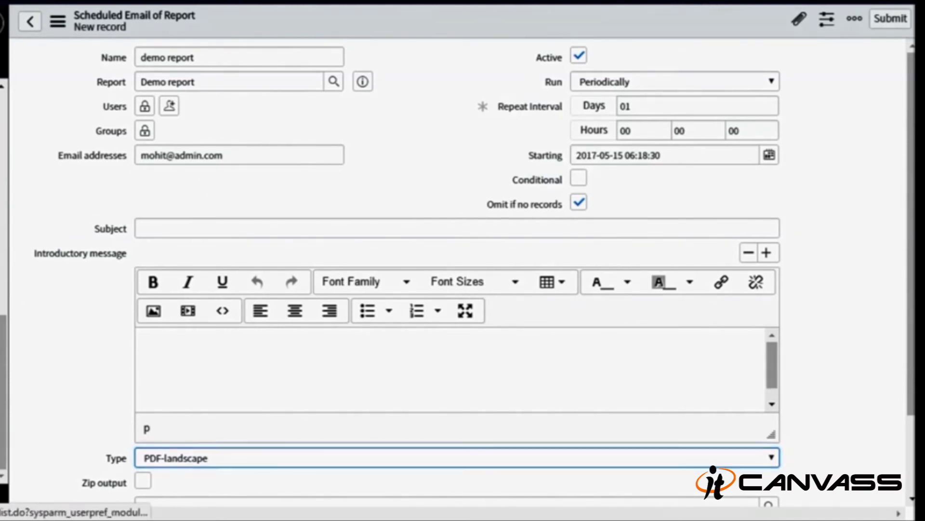
left_click(415, 46)
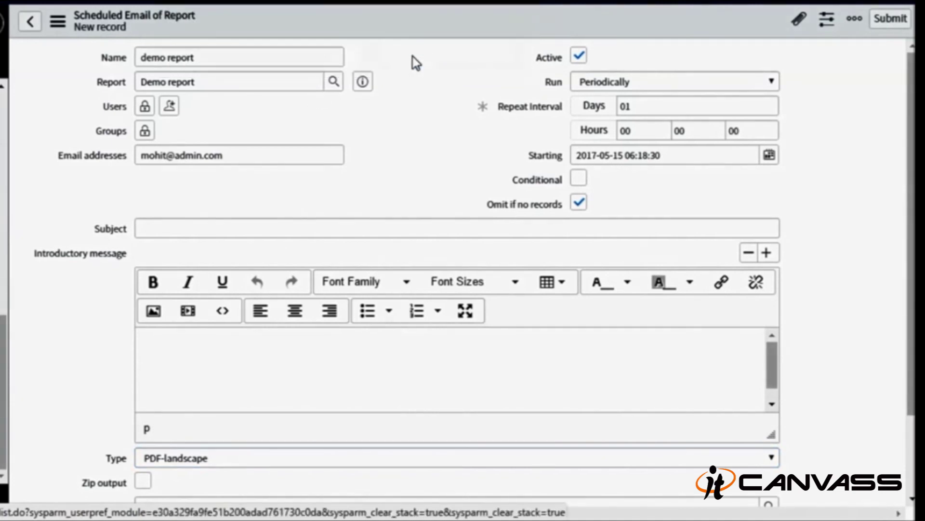